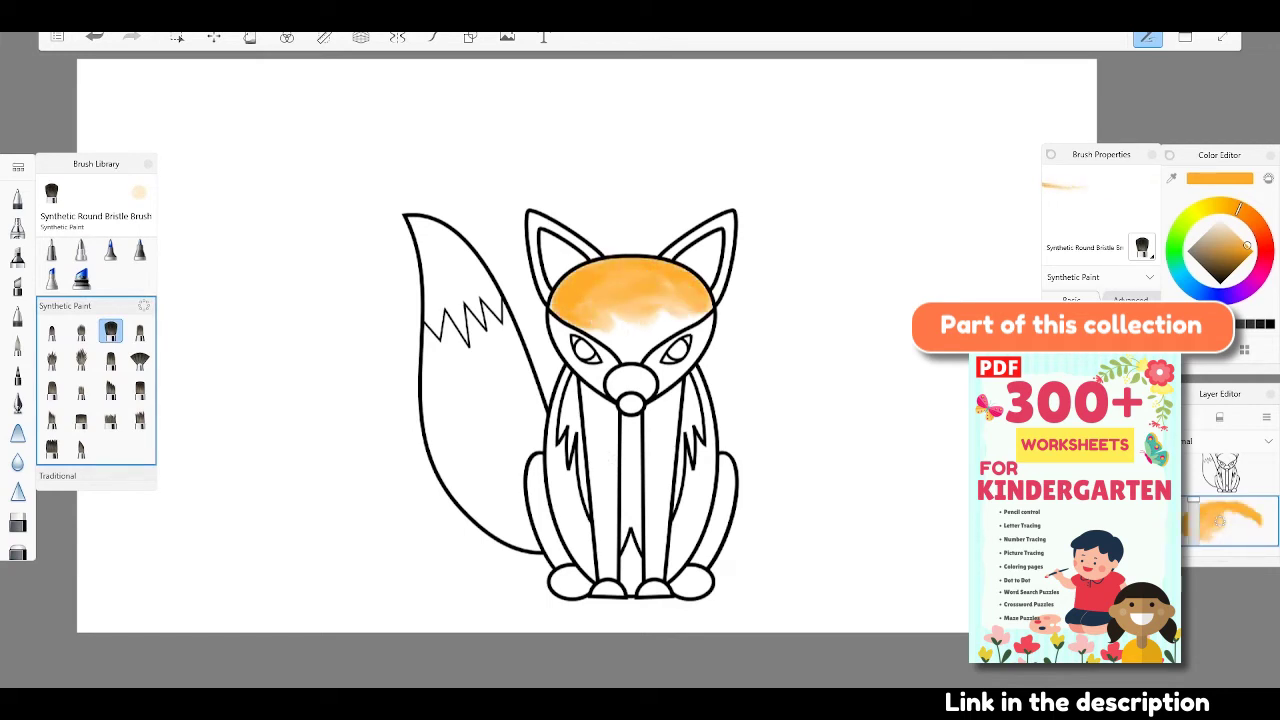
# Step: Deepen the fox's forehead to a stronger orange with the Synthetic Round Bristle Brush and erase the overspill
pyautogui.scroll(-5, 96, 380)
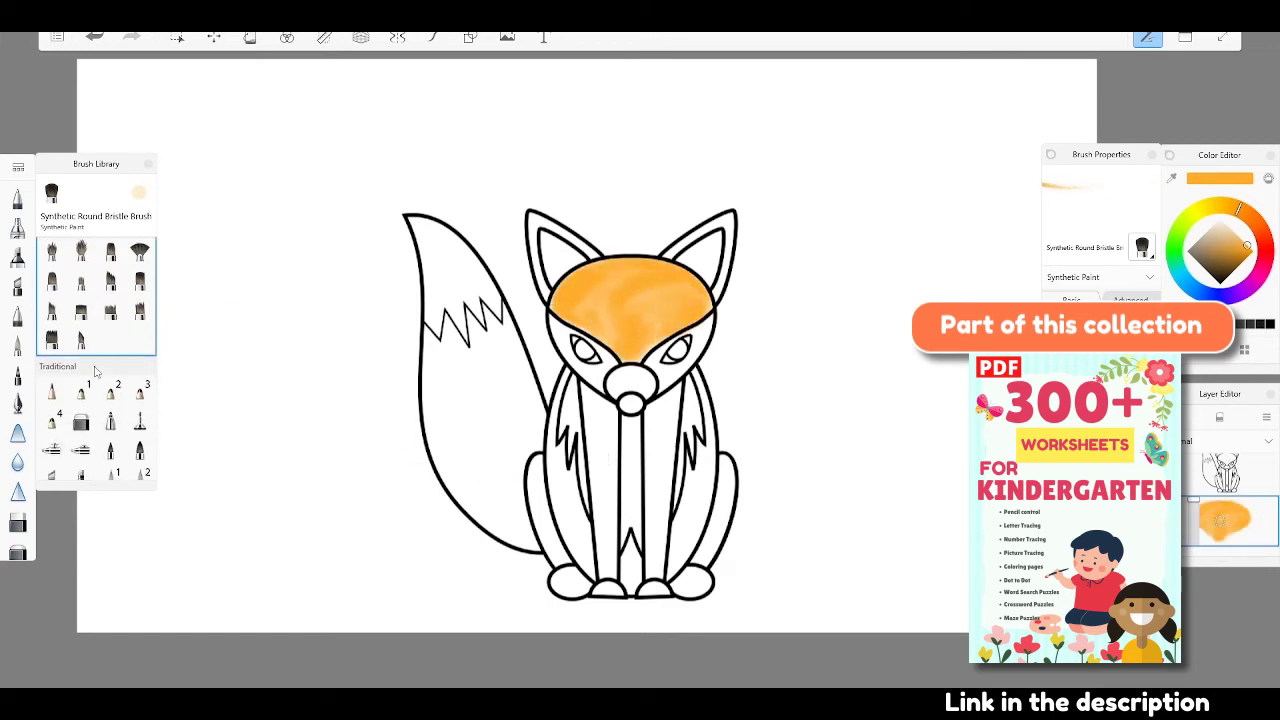
pyautogui.click(51, 402)
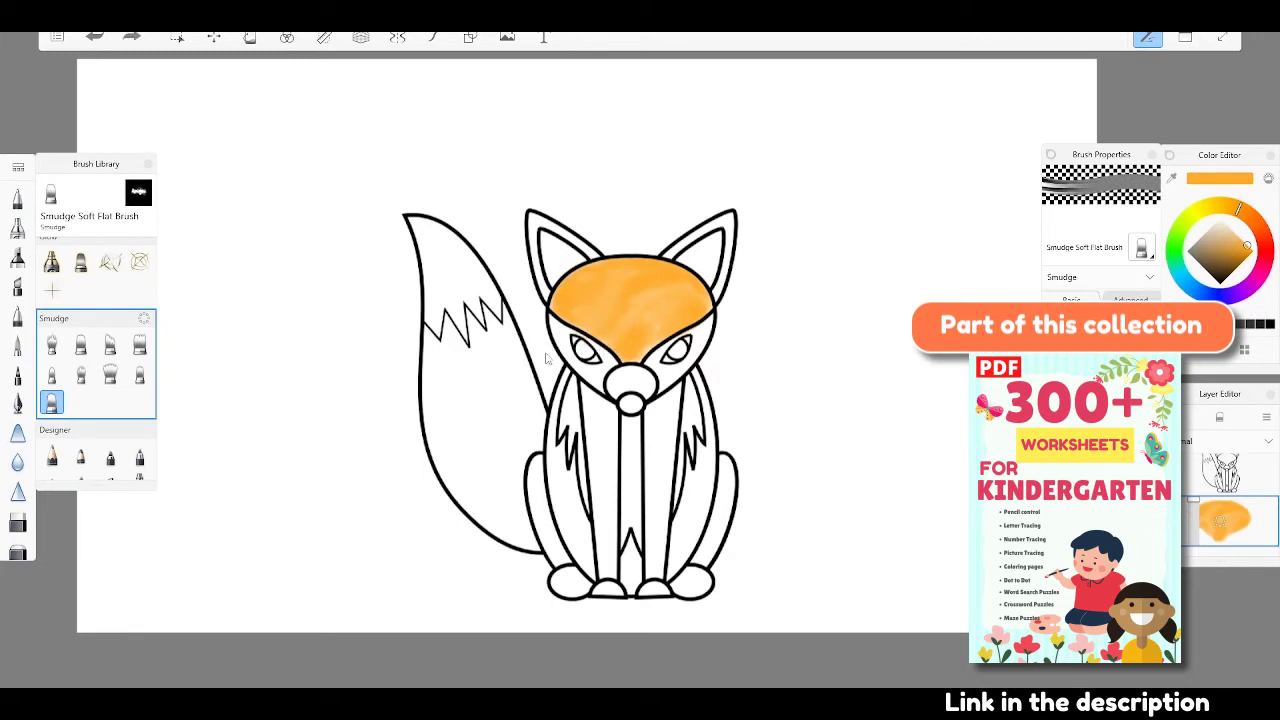
pyautogui.scroll(5, 81, 297)
pyautogui.click(110, 292)
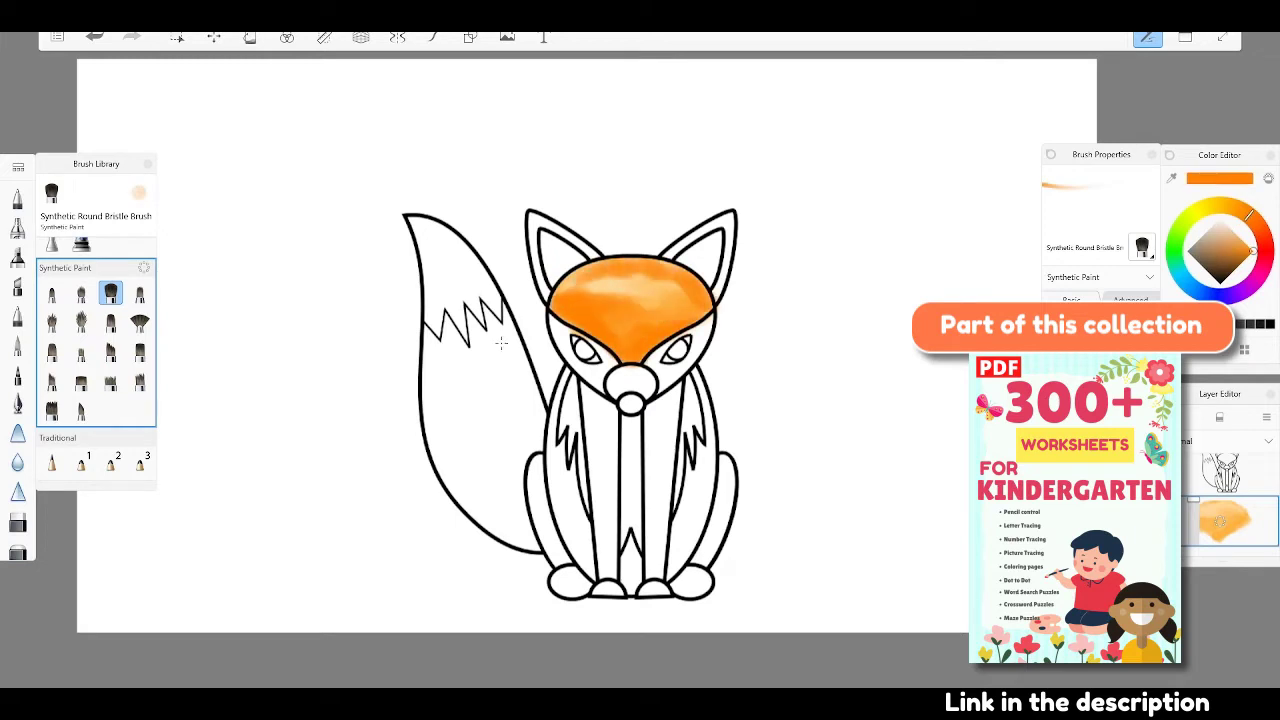
pyautogui.press('e')
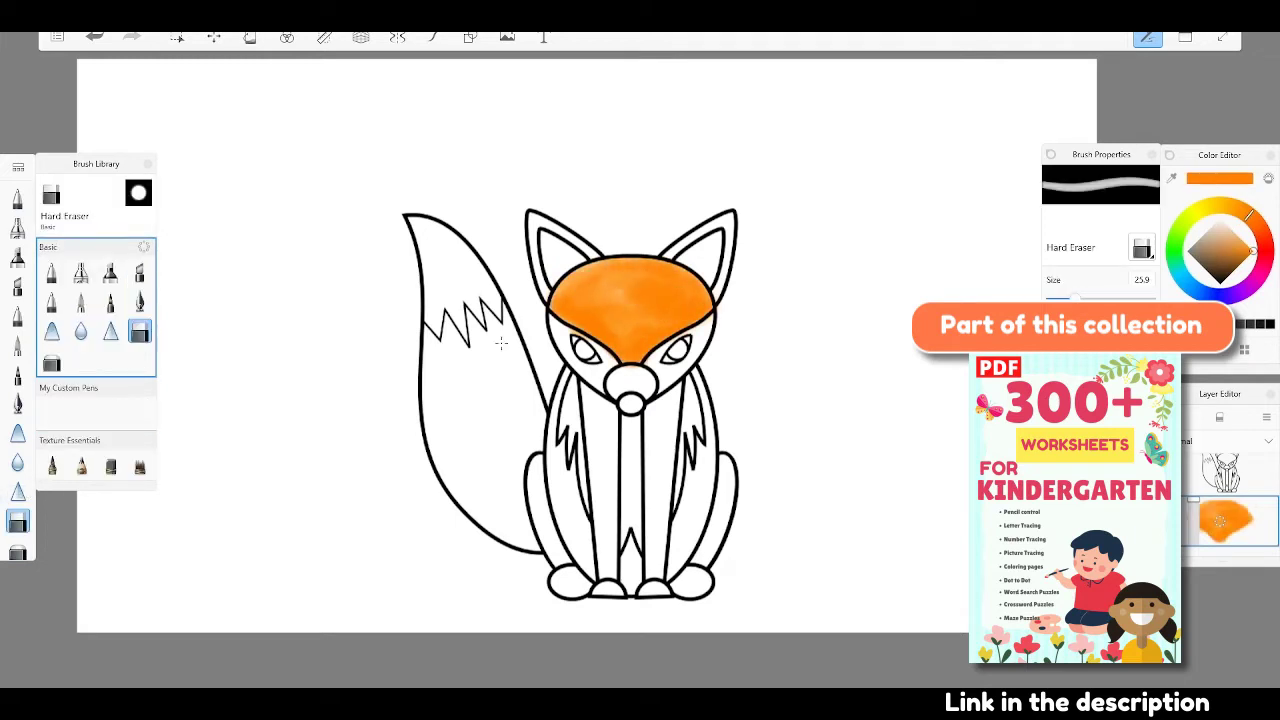
pyautogui.press('e')
# Step: Paint both sides of the fox's body orange, tidying the edges with the Hard Eraser at size 8.8
pyautogui.moveTo(705, 497)
pyautogui.mouseDown()
pyautogui.moveTo(671, 569)
pyautogui.moveTo(706, 469)
pyautogui.moveTo(702, 479)
pyautogui.moveTo(708, 446)
pyautogui.mouseUp()
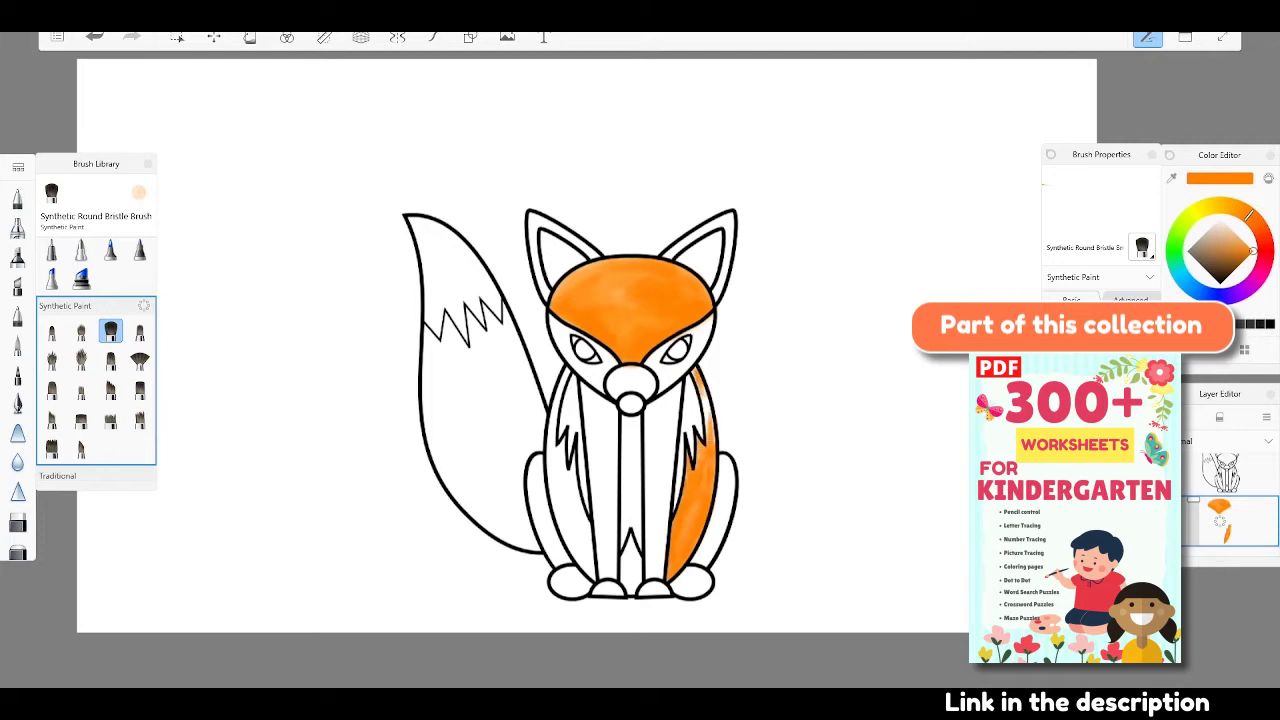
pyautogui.moveTo(706, 446); pyautogui.dragTo(702, 384)
pyautogui.press('e')
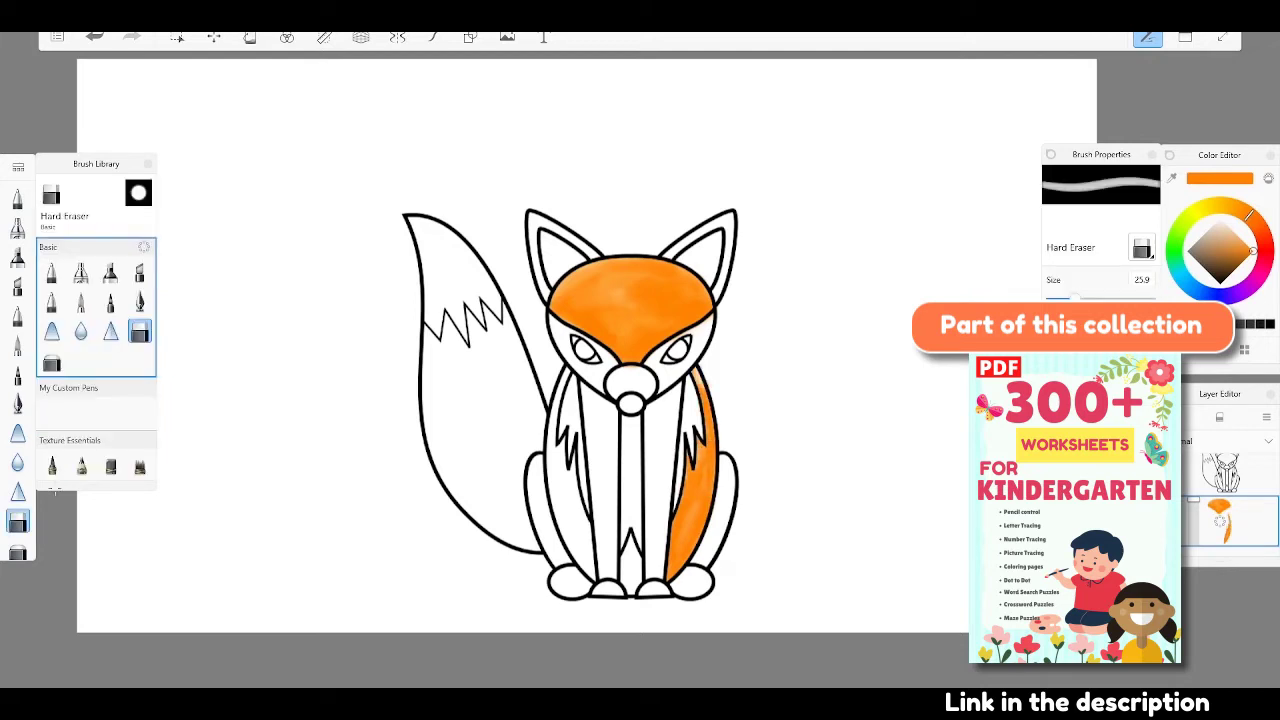
pyautogui.press('[')
pyautogui.press('[')
pyautogui.press('[')
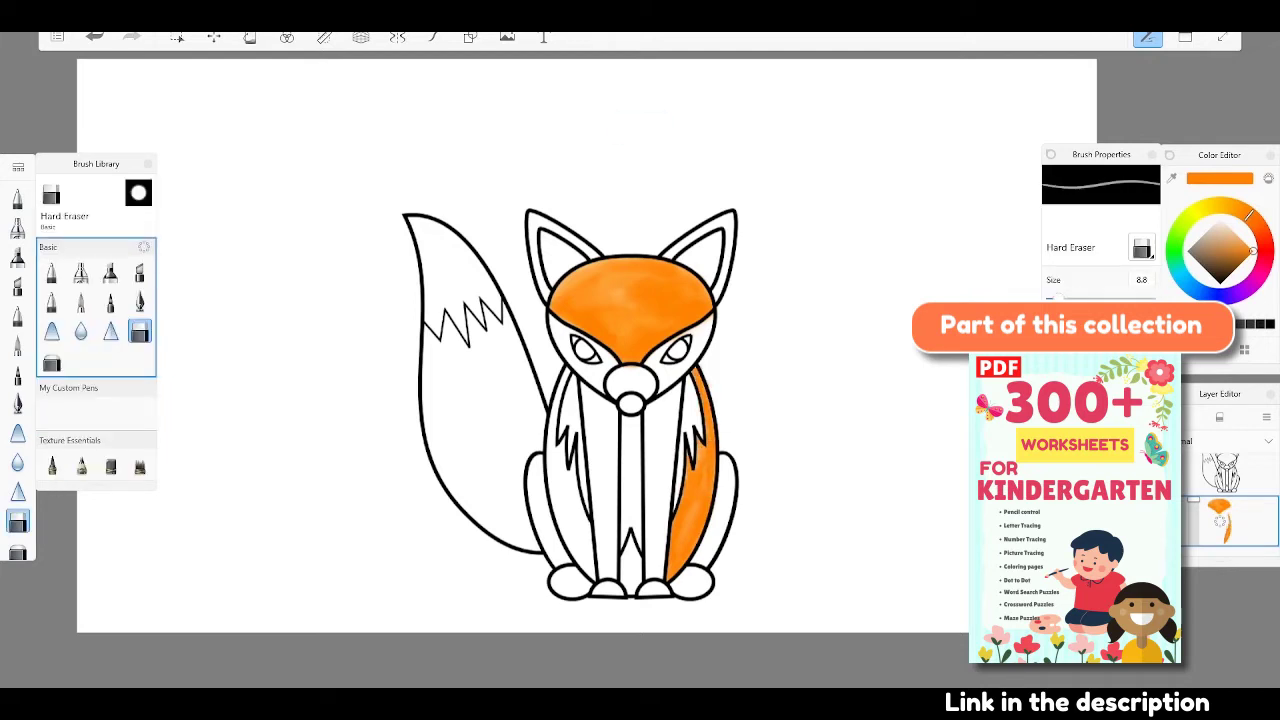
pyautogui.press('b')
pyautogui.moveTo(560, 382)
pyautogui.mouseDown()
pyautogui.moveTo(552, 480)
pyautogui.moveTo(572, 498)
pyautogui.moveTo(556, 522)
pyautogui.moveTo(585, 572)
pyautogui.mouseUp()
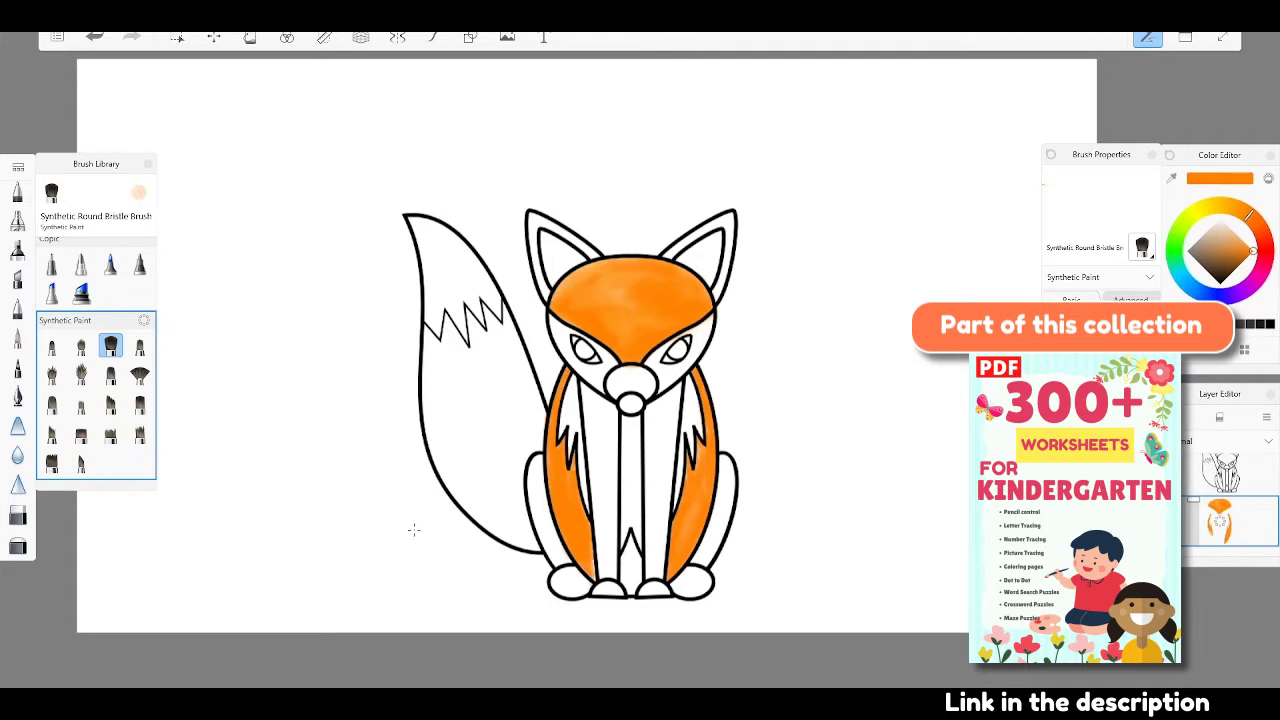
# Step: Paint the outer rims of both ears orange and clean up their edges with the Hard Eraser
pyautogui.moveTo(536, 272)
pyautogui.mouseDown()
pyautogui.moveTo(540, 218)
pyautogui.moveTo(598, 262)
pyautogui.mouseUp()
pyautogui.moveTo(530, 214); pyautogui.dragTo(545, 300)
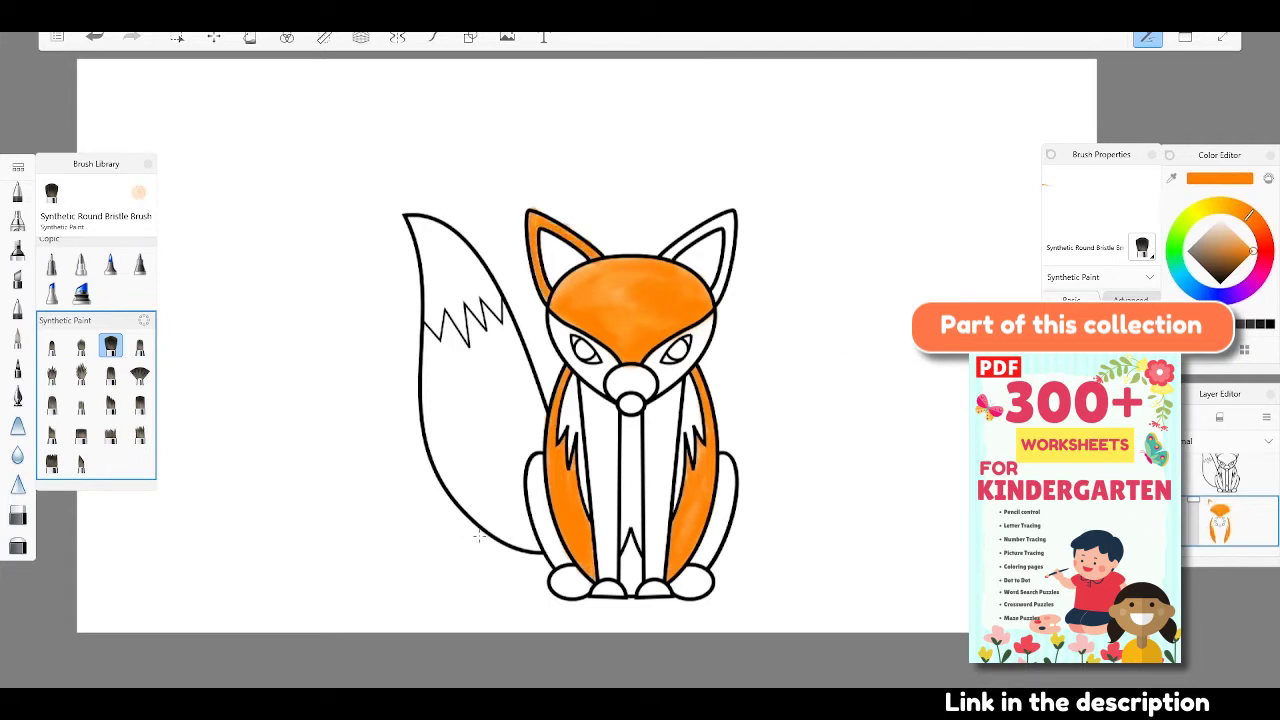
pyautogui.moveTo(665, 255)
pyautogui.mouseDown()
pyautogui.moveTo(722, 222)
pyautogui.moveTo(732, 245)
pyautogui.moveTo(718, 300)
pyautogui.mouseUp()
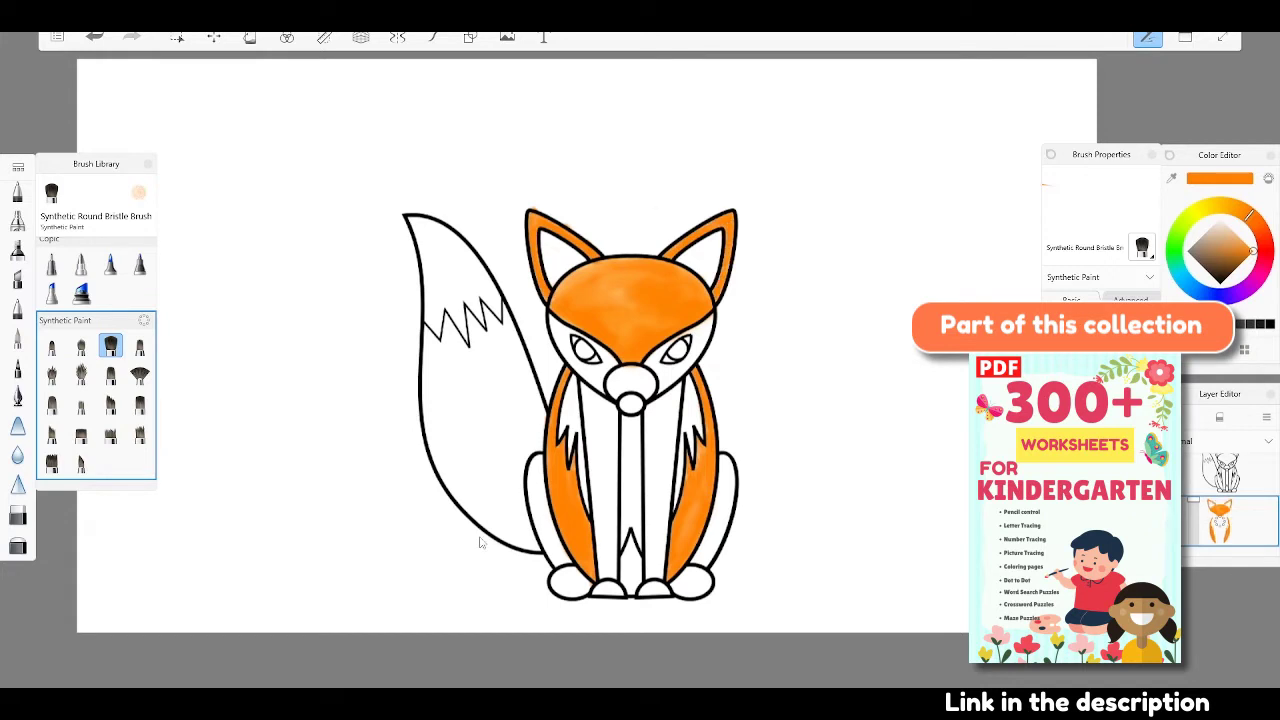
pyautogui.click(17, 514)
# Step: Paint the tail below the zigzag line orange with the Synthetic Round Bristle Brush and tidy the edges with the Hard Eraser at size 5.6
pyautogui.scroll(-3, 96, 400)
pyautogui.click(110, 332)
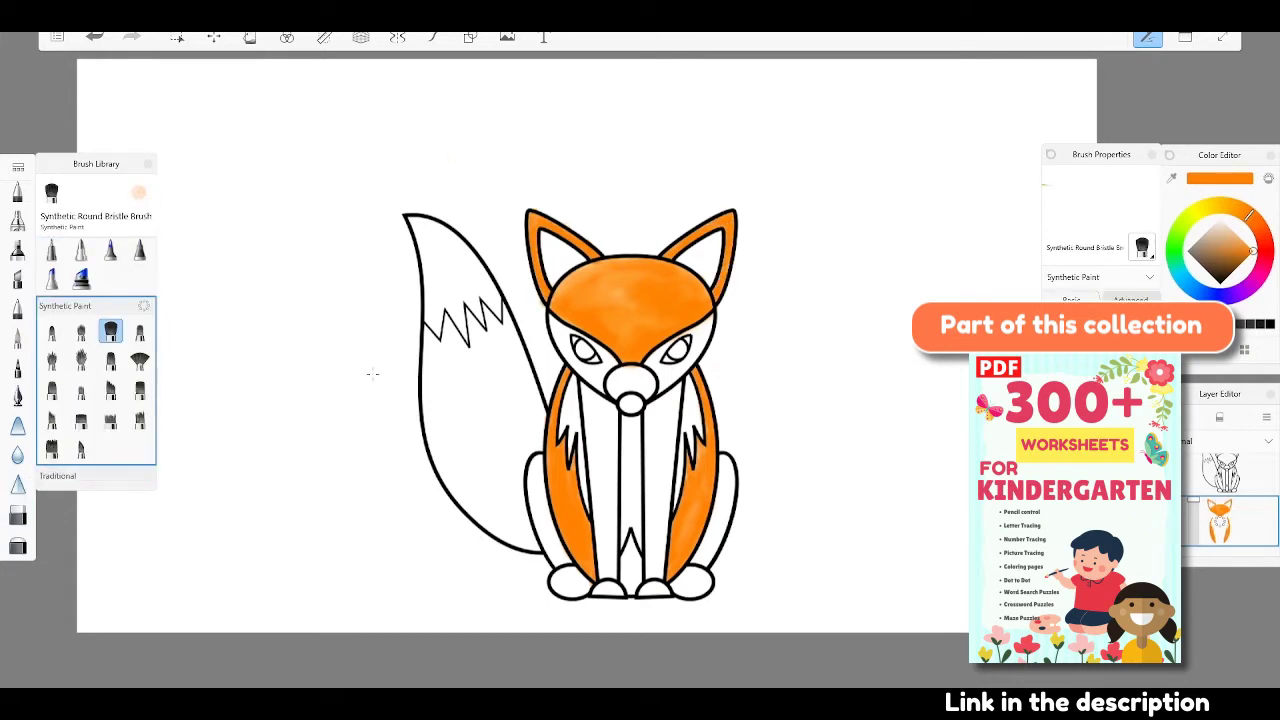
pyautogui.moveTo(465, 390)
pyautogui.mouseDown()
pyautogui.moveTo(507, 395)
pyautogui.moveTo(534, 418)
pyautogui.moveTo(517, 445)
pyautogui.moveTo(505, 520)
pyautogui.mouseUp()
pyautogui.moveTo(480, 415)
pyautogui.mouseDown()
pyautogui.moveTo(430, 430)
pyautogui.moveTo(465, 505)
pyautogui.moveTo(530, 550)
pyautogui.moveTo(450, 345)
pyautogui.moveTo(530, 335)
pyautogui.moveTo(440, 400)
pyautogui.moveTo(432, 338)
pyautogui.moveTo(436, 372)
pyautogui.moveTo(462, 326)
pyautogui.moveTo(505, 320)
pyautogui.mouseUp()
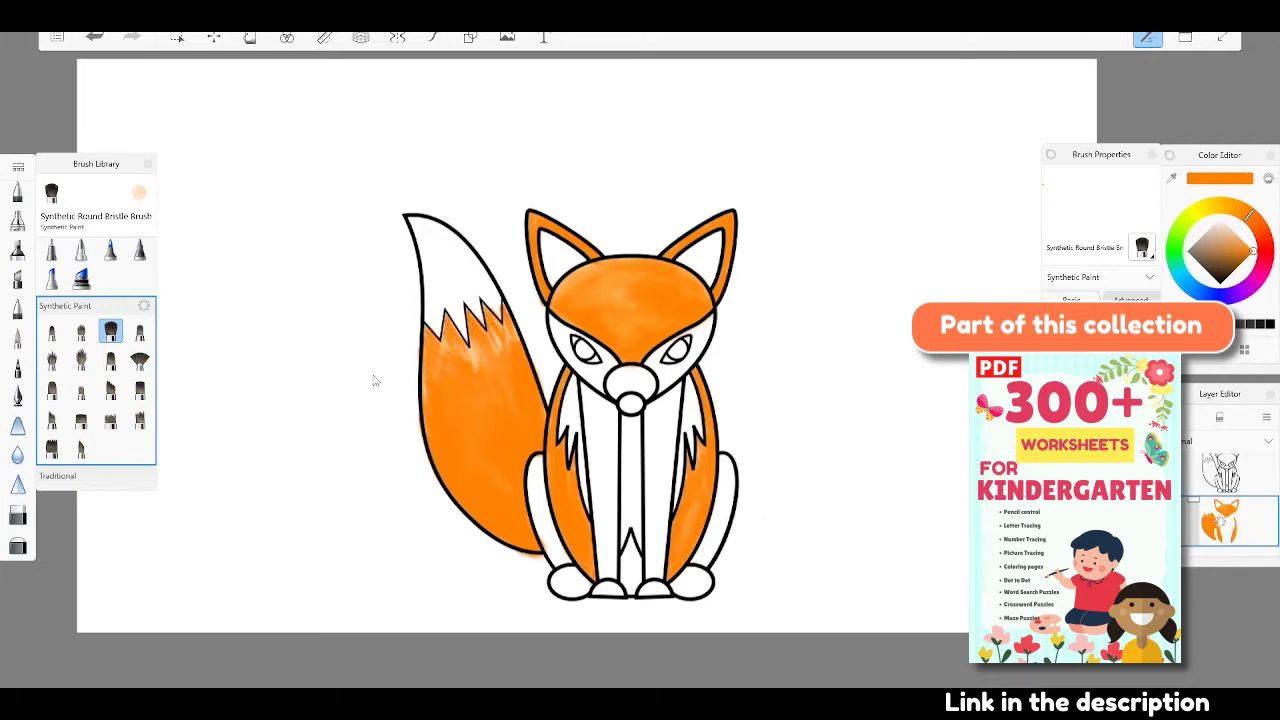
pyautogui.moveTo(442, 356)
pyautogui.mouseDown()
pyautogui.moveTo(456, 338)
pyautogui.moveTo(516, 326)
pyautogui.moveTo(506, 395)
pyautogui.mouseUp()
pyautogui.press('e')
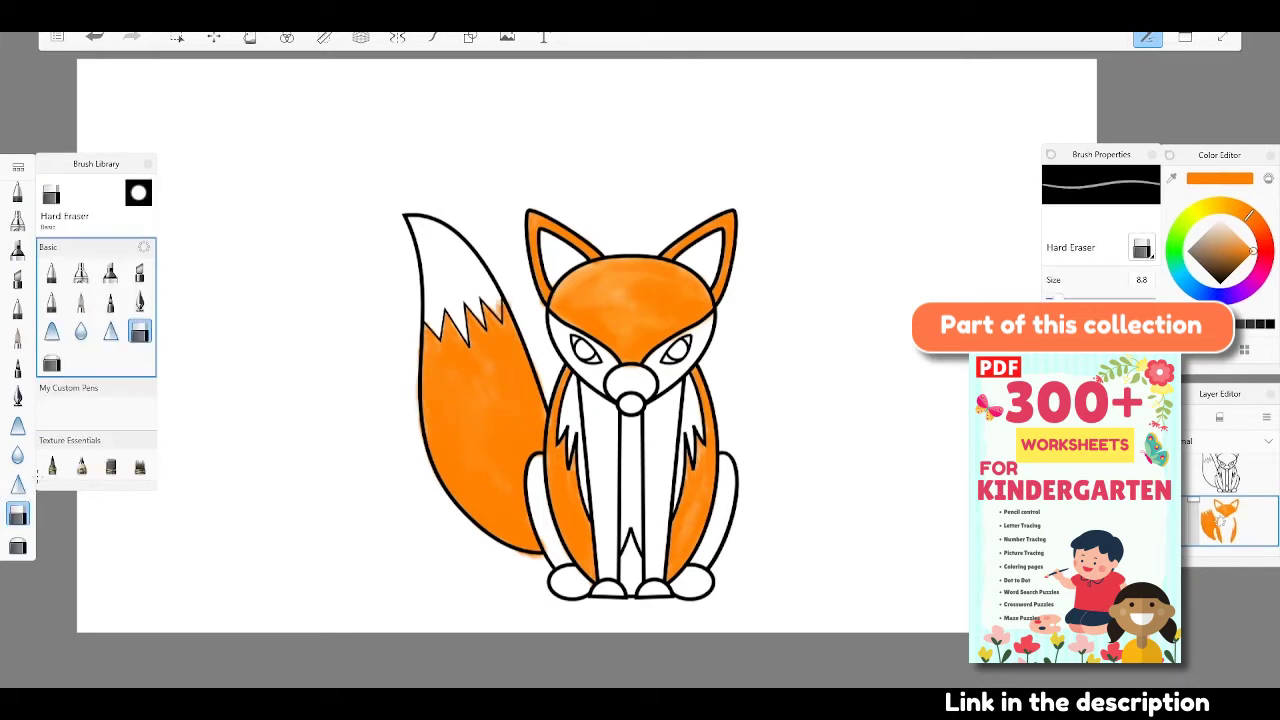
pyautogui.press('[')
pyautogui.press('[')
pyautogui.press('[')
# Step: Paint both front legs and the small patch between the paws orange, erasing any overspill
pyautogui.press('e')
pyautogui.moveTo(600, 420)
pyautogui.mouseDown()
pyautogui.moveTo(612, 578)
pyautogui.moveTo(600, 400)
pyautogui.moveTo(588, 404)
pyautogui.mouseUp()
pyautogui.press('e')
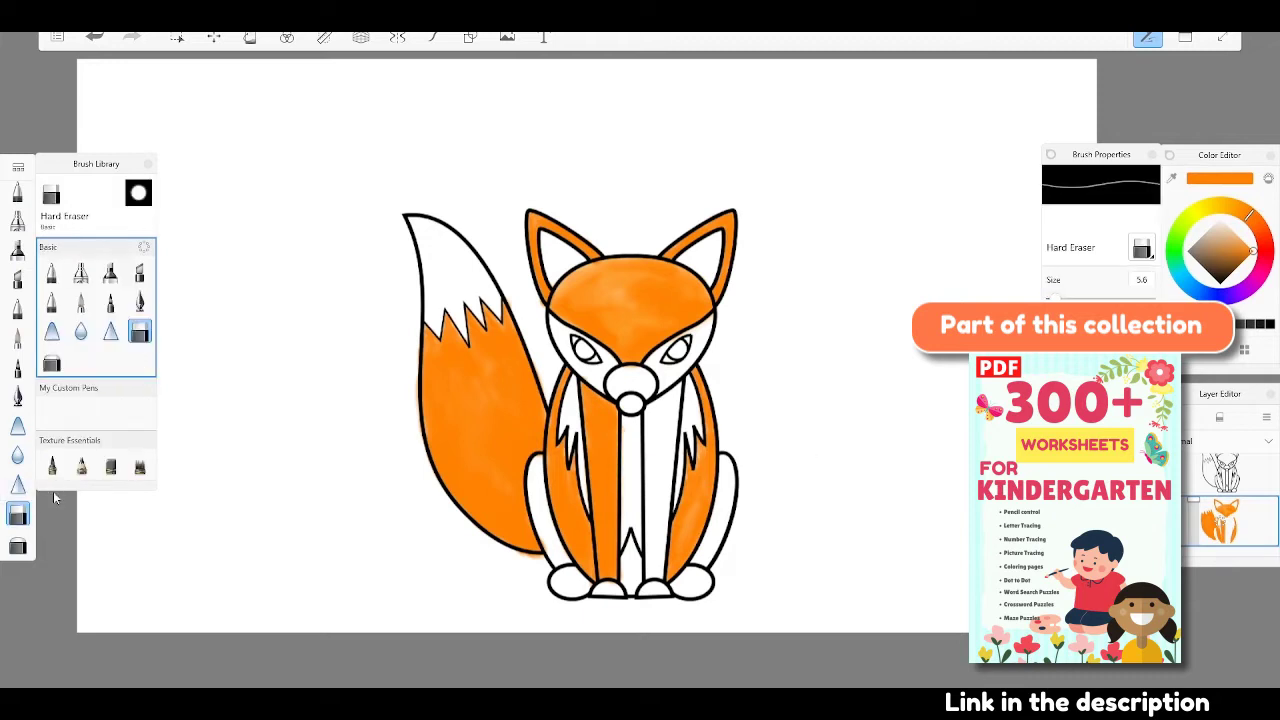
pyautogui.press('e')
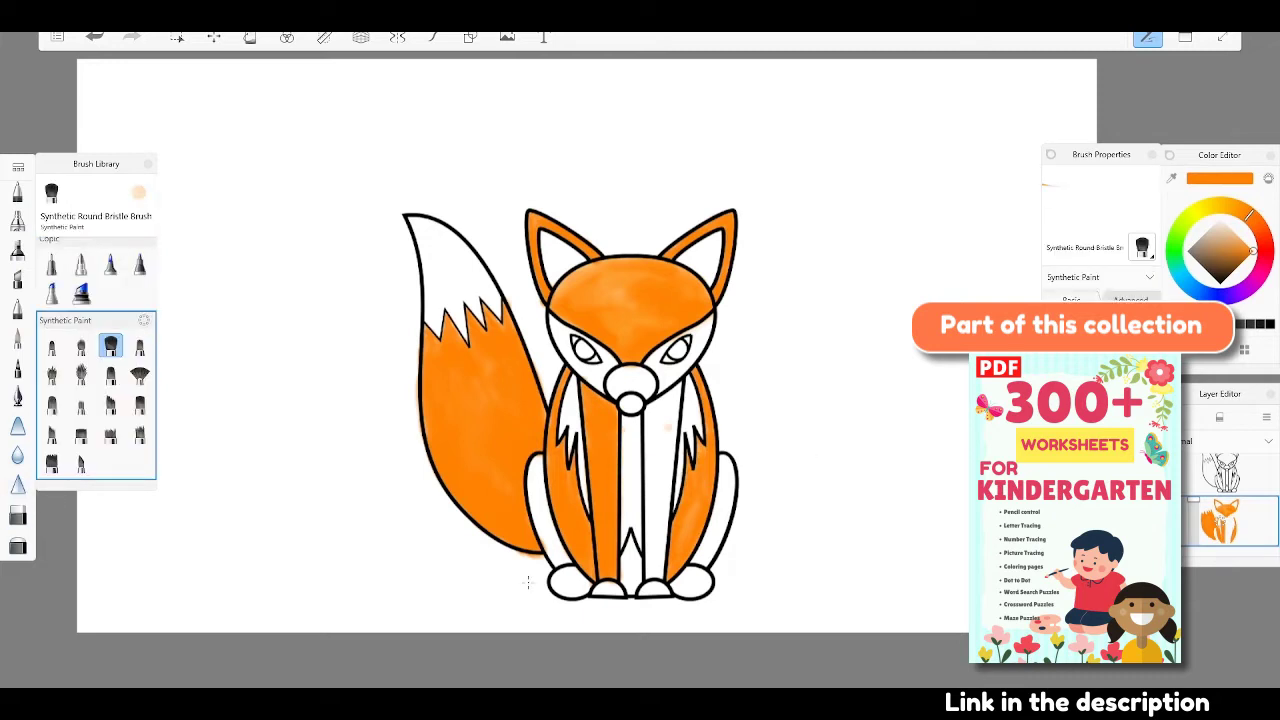
pyautogui.moveTo(662, 405)
pyautogui.mouseDown()
pyautogui.moveTo(665, 515)
pyautogui.moveTo(676, 405)
pyautogui.moveTo(652, 578)
pyautogui.moveTo(630, 588)
pyautogui.mouseUp()
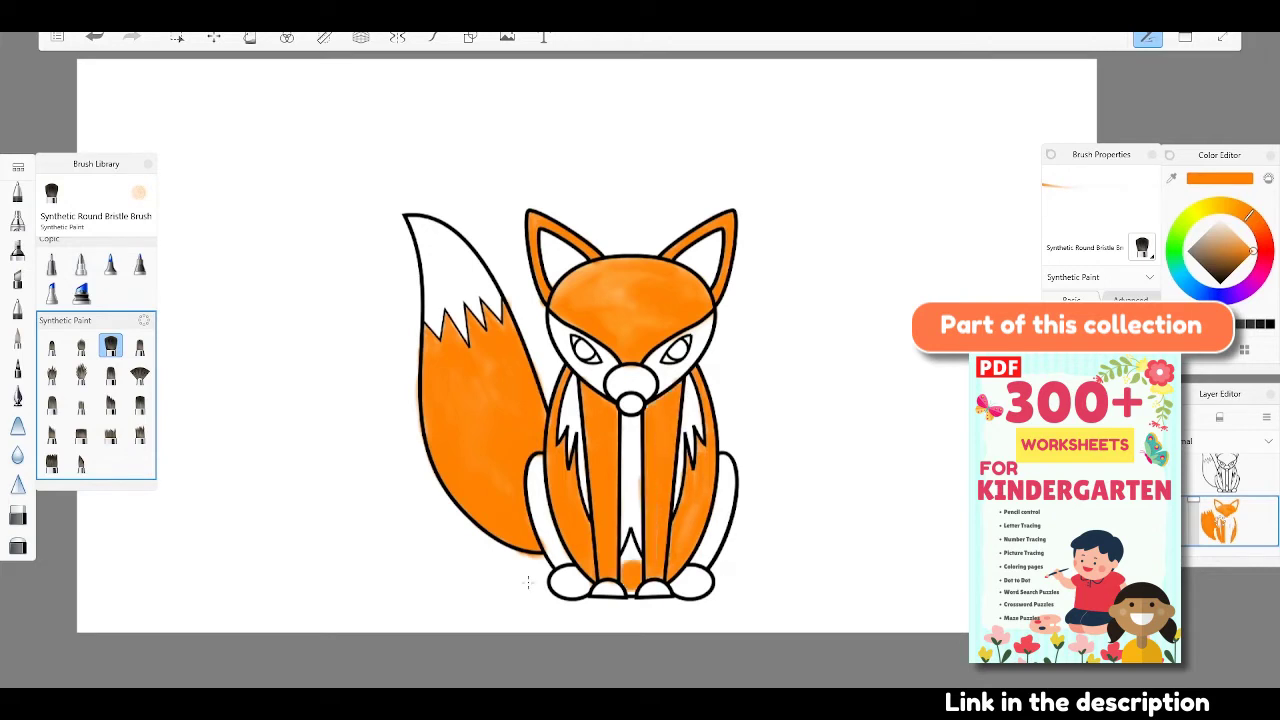
pyautogui.moveTo(631, 540); pyautogui.dragTo(632, 566)
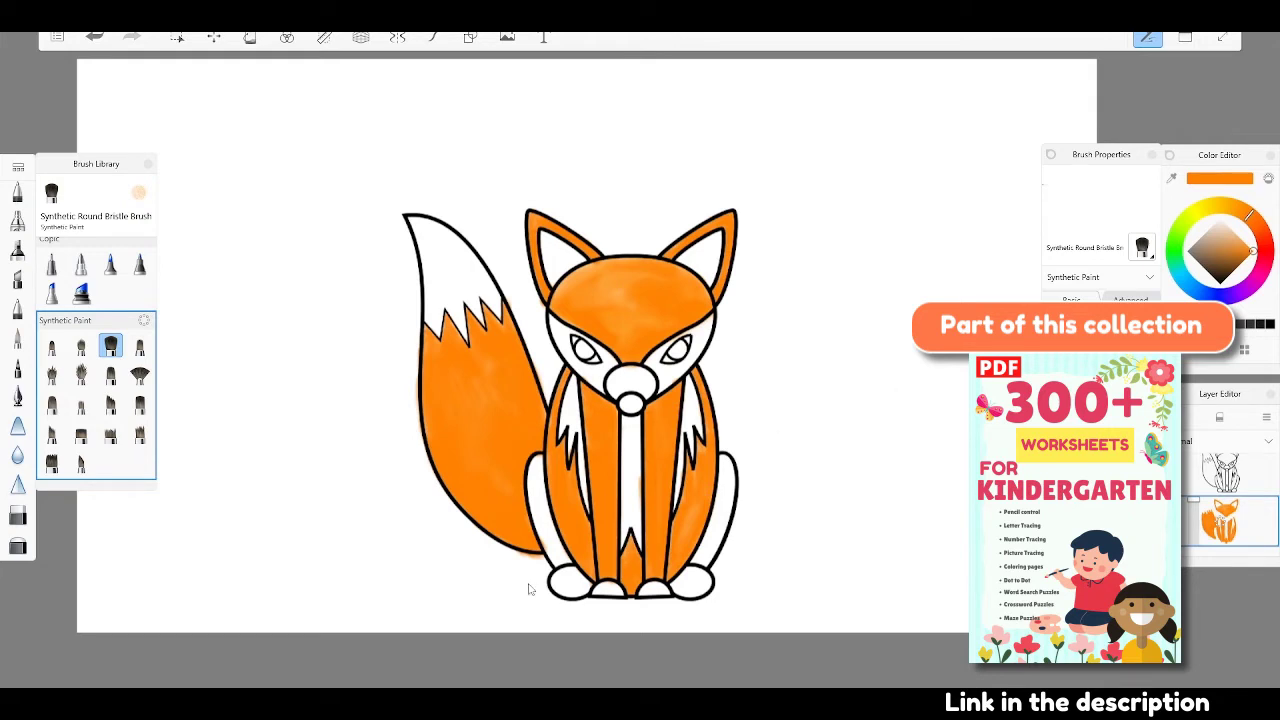
# Step: Paint the lower parts of both front legs pale orange and switch to the Smear tool for blending
pyautogui.keyDown('alt'); pyautogui.click(528, 582); pyautogui.keyUp('alt')
pyautogui.moveTo(600, 494); pyautogui.dragTo(606, 576)
pyautogui.moveTo(648, 502); pyautogui.dragTo(665, 580)
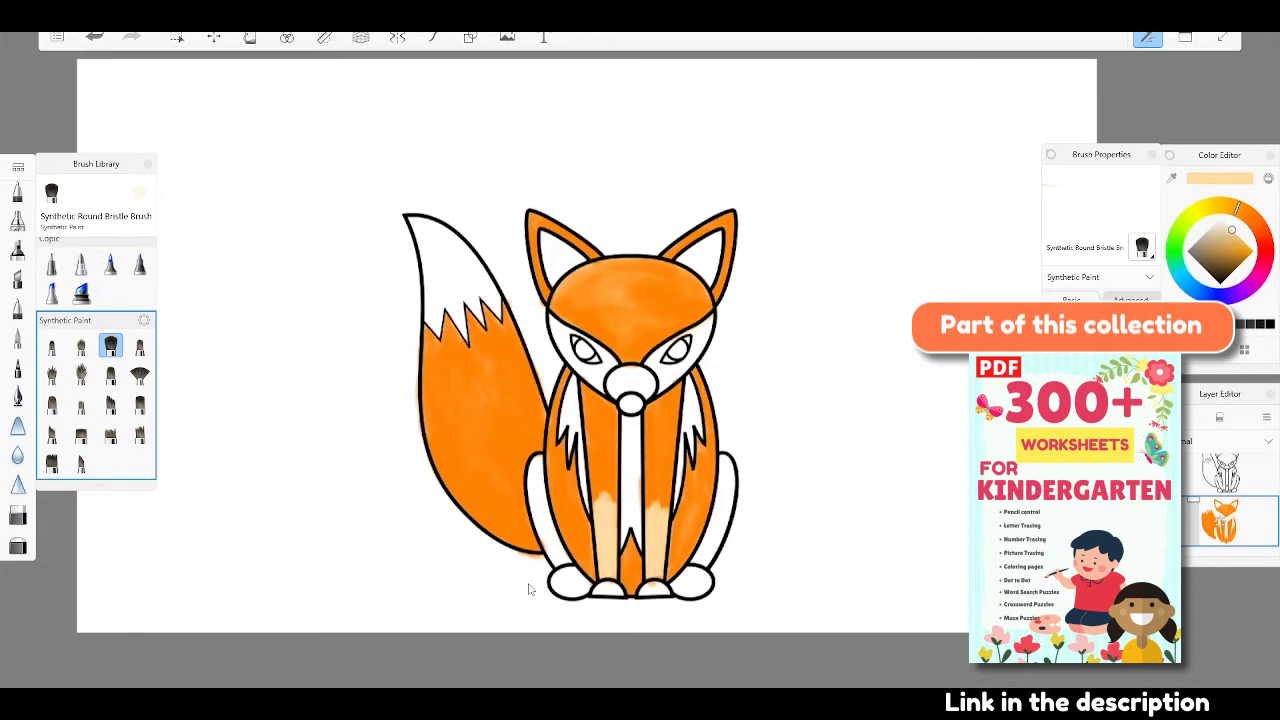
pyautogui.click(18, 425)
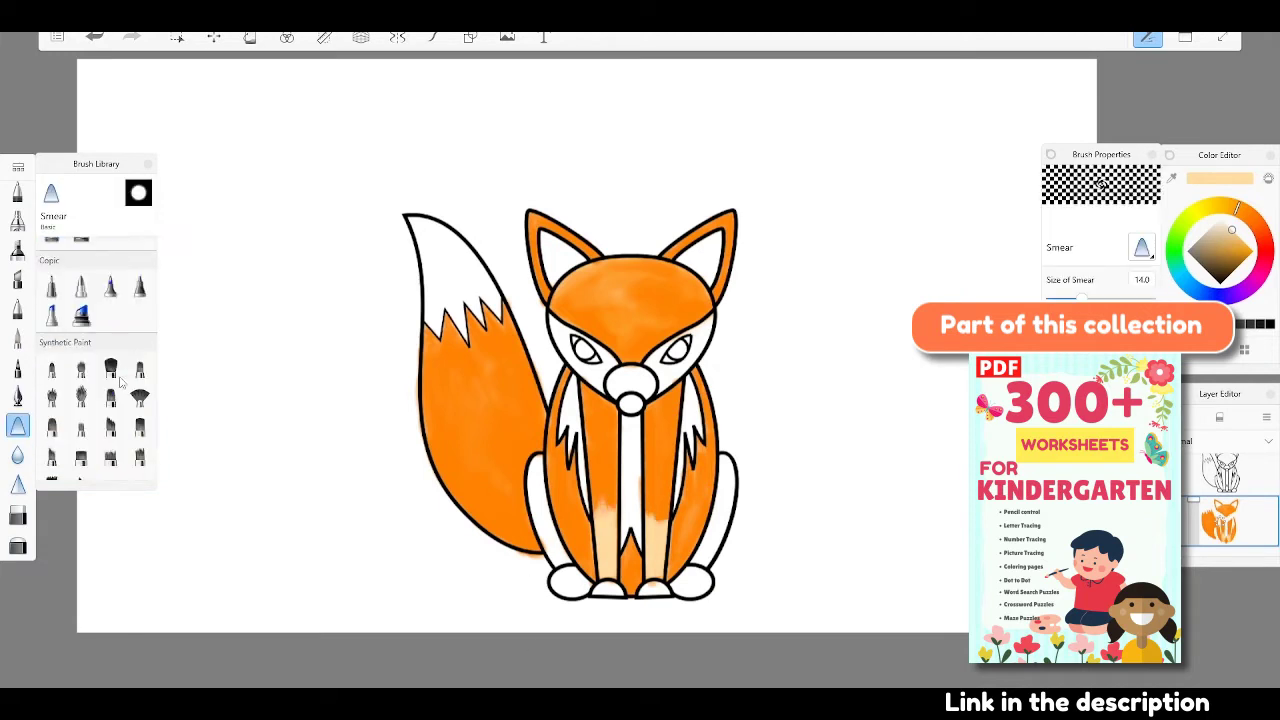
# Step: Paint the shoulder tufts and the central chest stripe pale orange with the Synthetic Round Bristle Brush
pyautogui.click(110, 345)
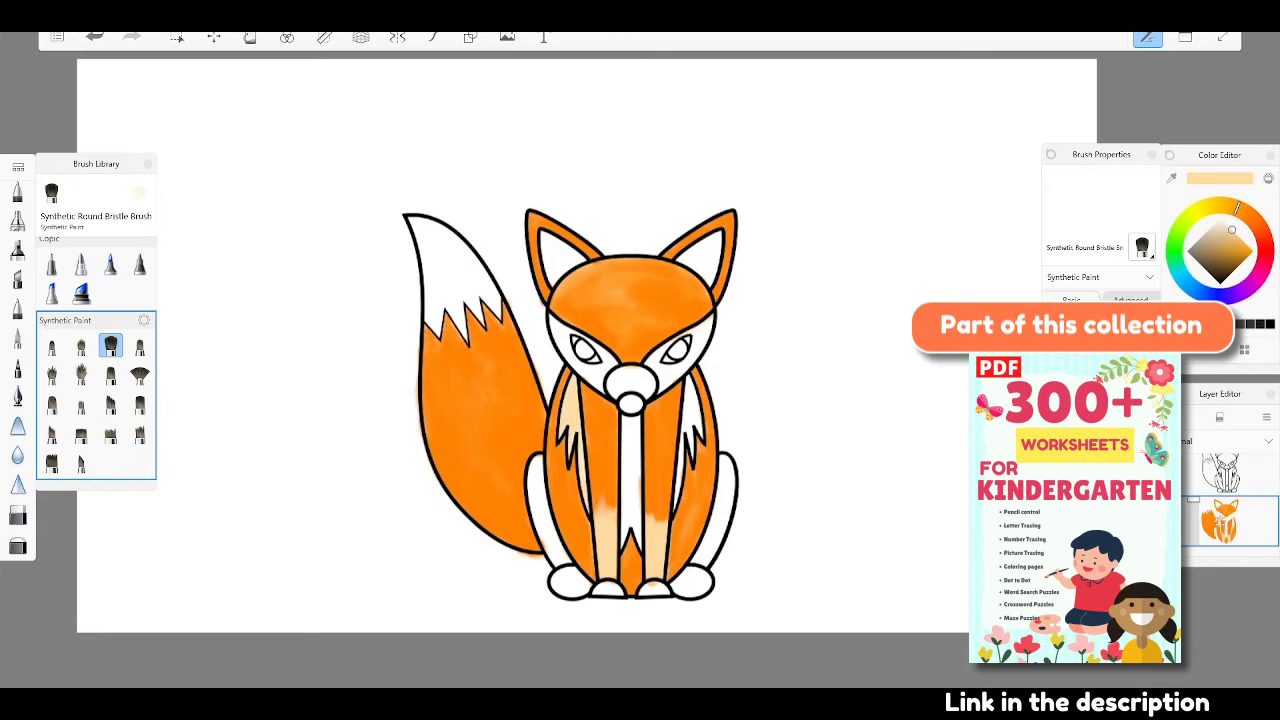
pyautogui.moveTo(633, 444); pyautogui.dragTo(628, 498)
pyautogui.moveTo(692, 406); pyautogui.dragTo(688, 430)
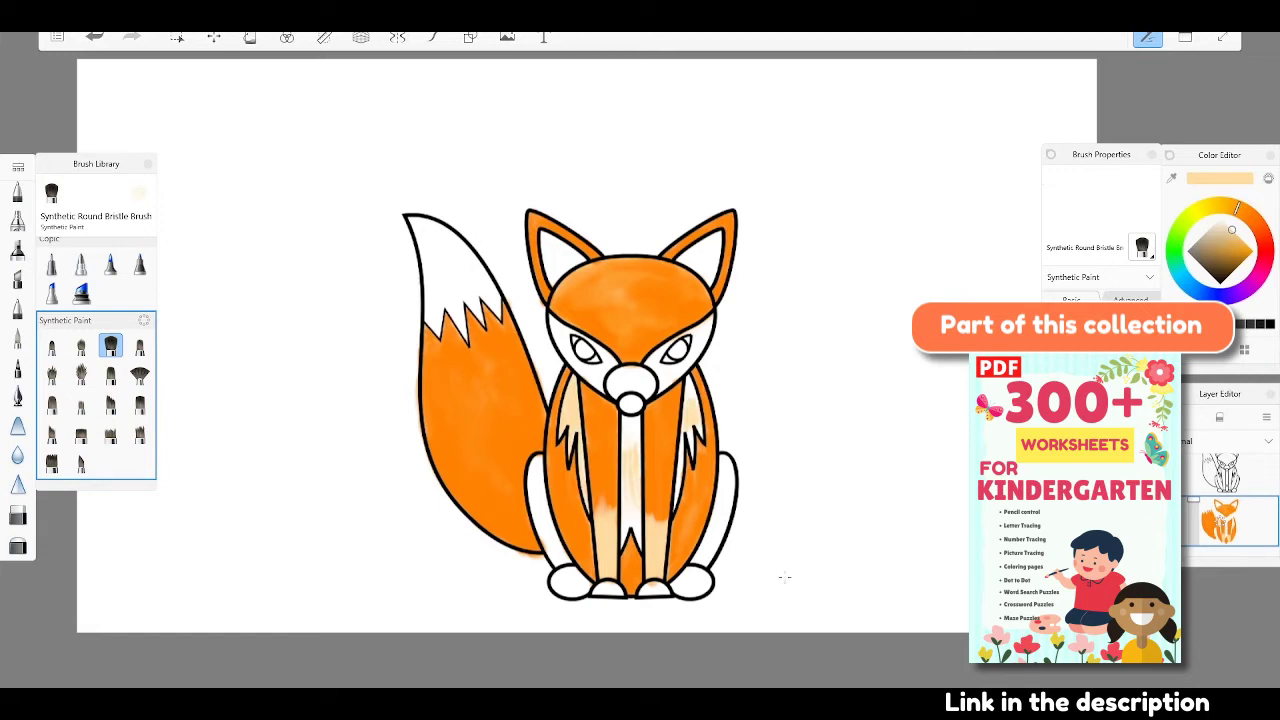
pyautogui.moveTo(628, 505); pyautogui.dragTo(634, 435)
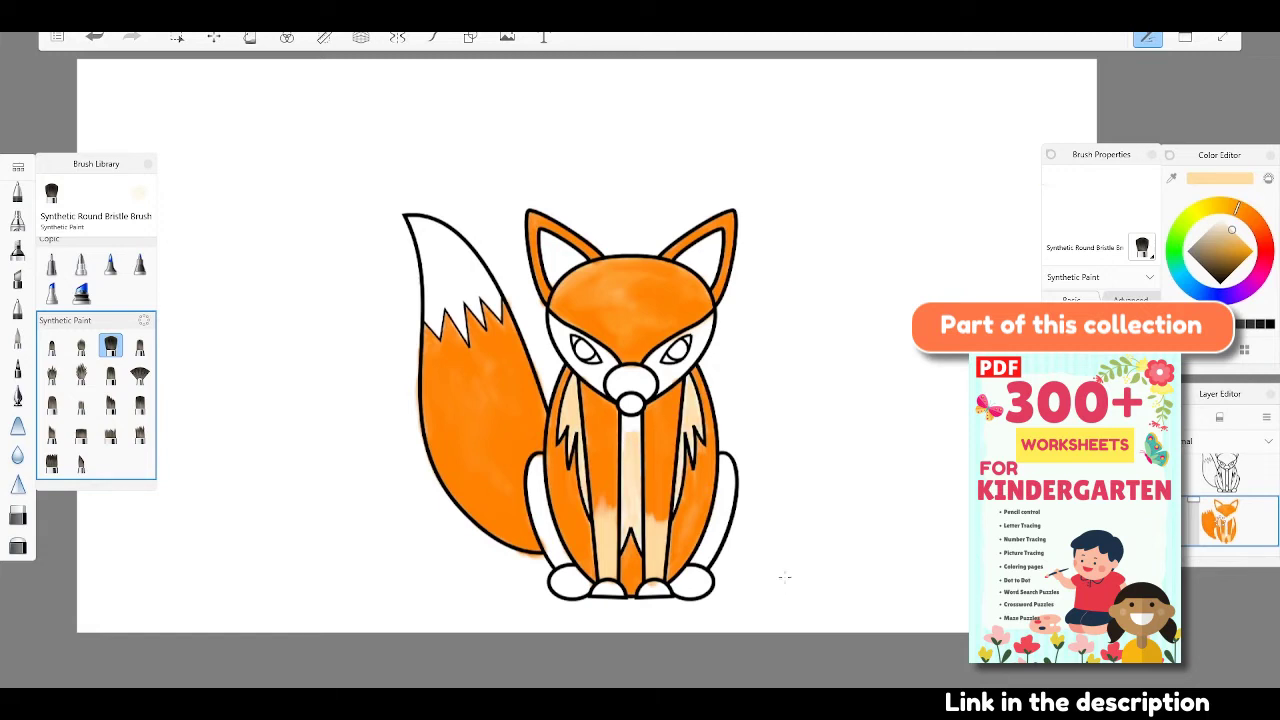
# Step: Fill the tail tip above the zigzag line with pale orange
pyautogui.moveTo(446, 242)
pyautogui.mouseDown()
pyautogui.moveTo(466, 268)
pyautogui.moveTo(430, 288)
pyautogui.mouseUp()
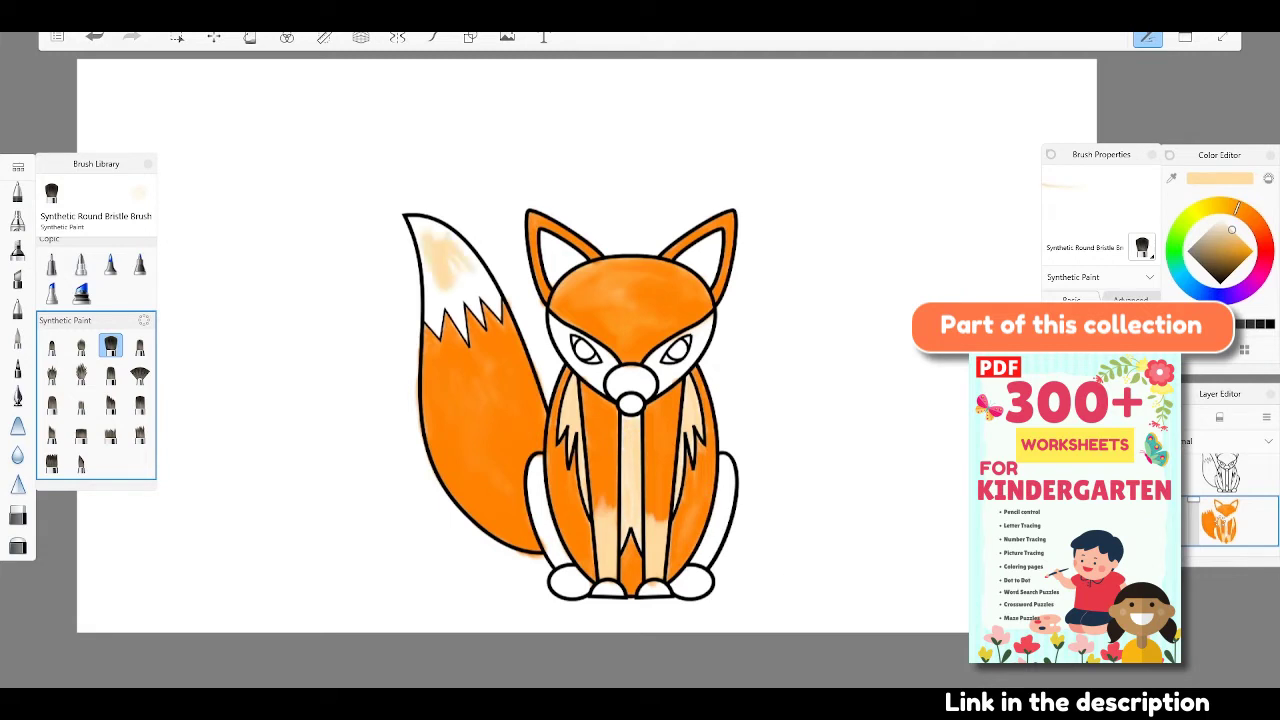
pyautogui.moveTo(414, 222); pyautogui.dragTo(436, 302)
pyautogui.moveTo(452, 234)
pyautogui.mouseDown()
pyautogui.moveTo(494, 298)
pyautogui.moveTo(430, 322)
pyautogui.moveTo(498, 310)
pyautogui.mouseUp()
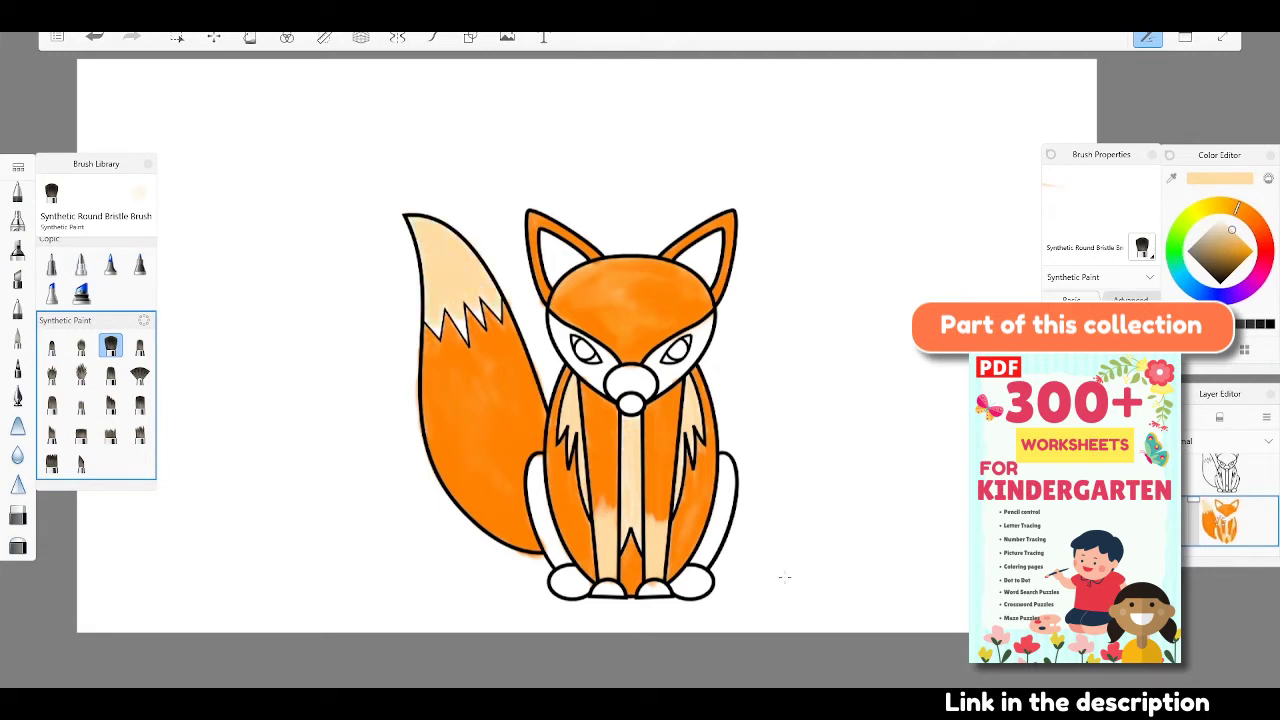
# Step: Paint the lower face around the eyes and the round muzzle pale orange, cleaning up stray paint
pyautogui.keyDown('alt'); pyautogui.click(660, 470); pyautogui.keyUp('alt')
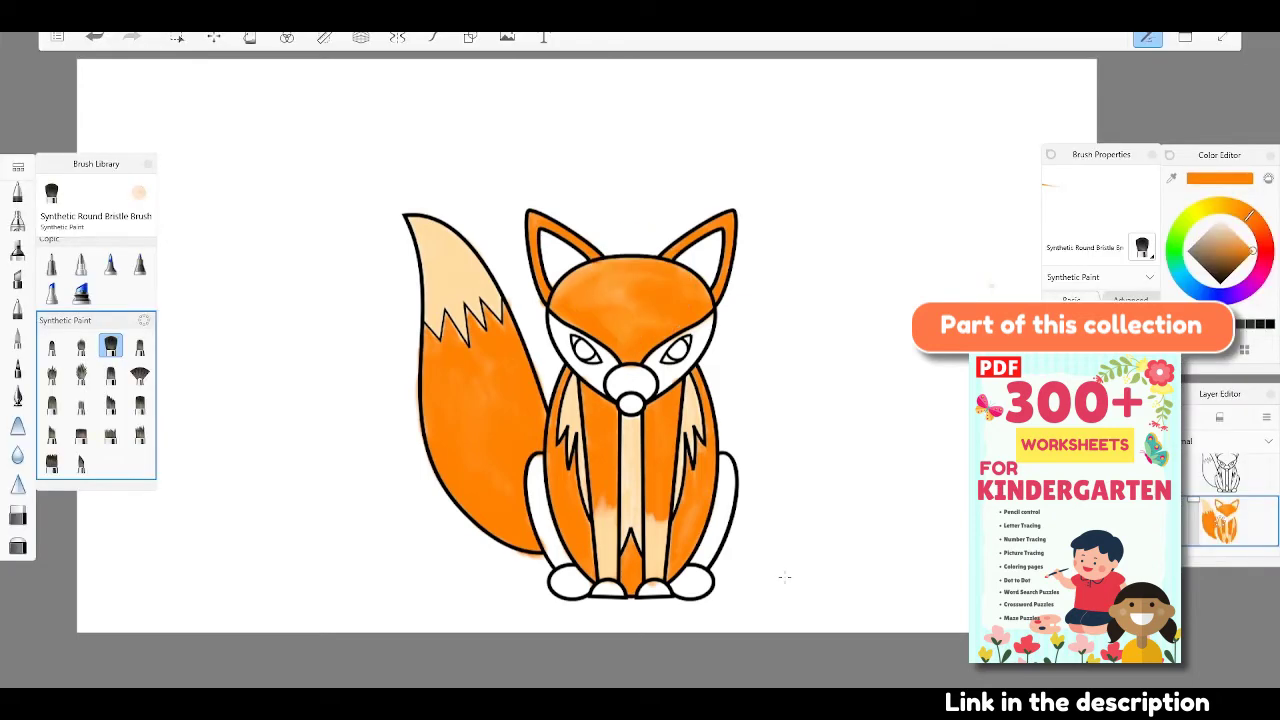
pyautogui.press('e')
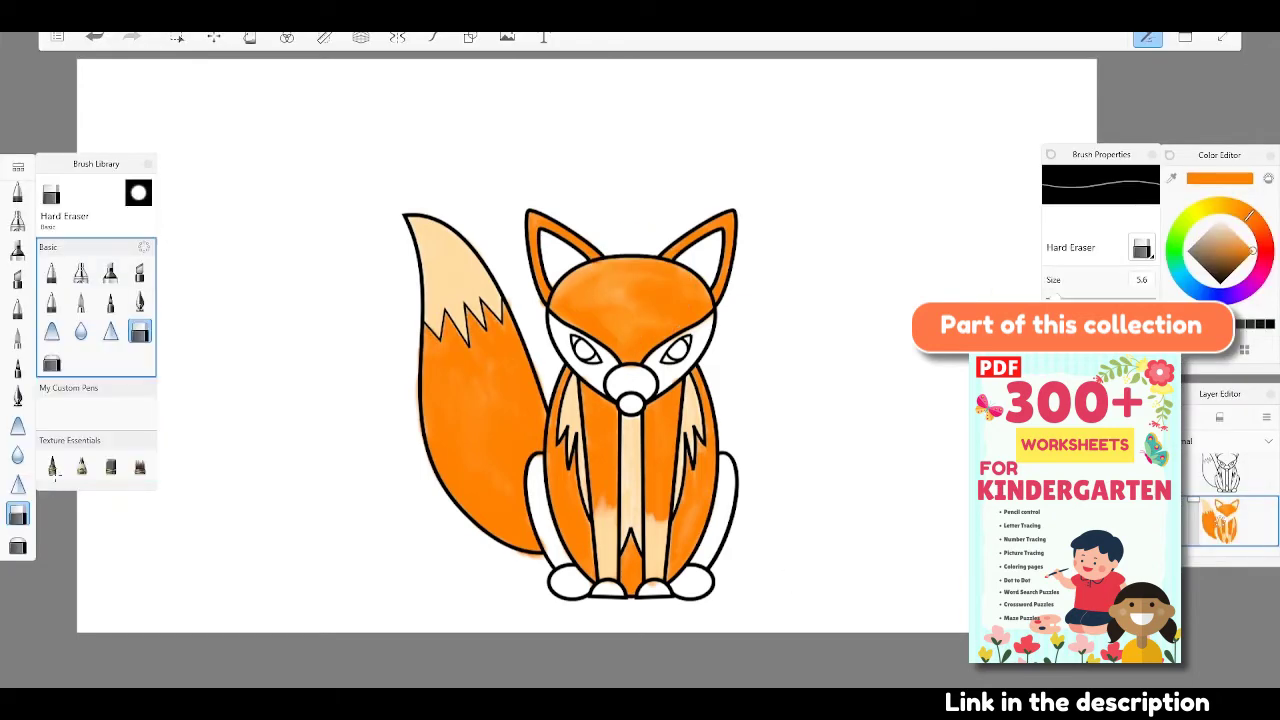
pyautogui.press('e')
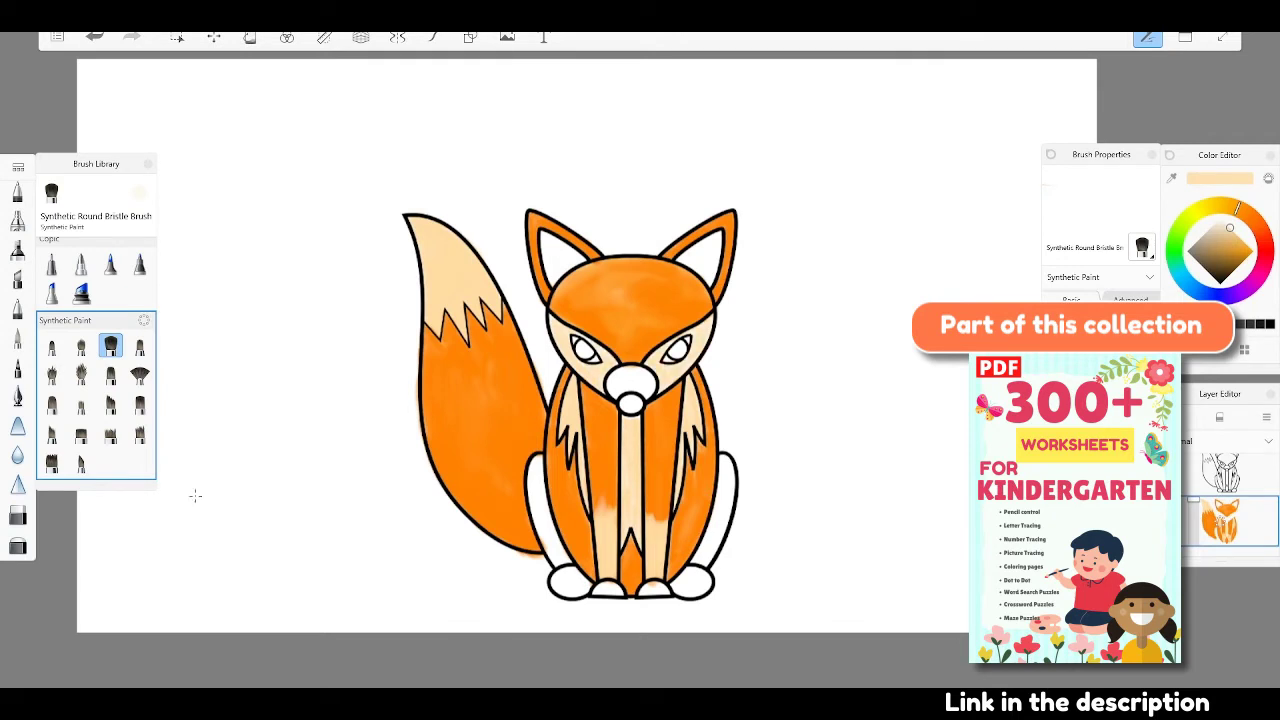
pyautogui.moveTo(612, 372); pyautogui.dragTo(640, 394)
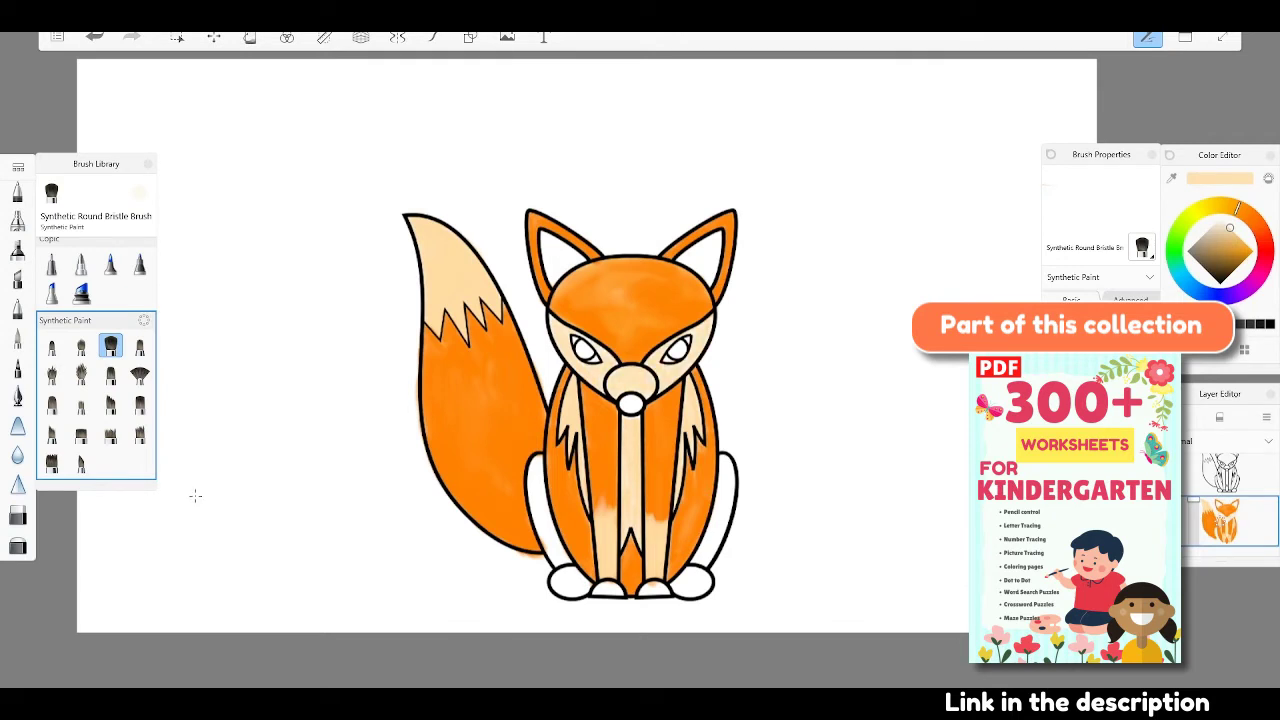
# Step: Paint both outer hind legs pale orange, leaving the paws white
pyautogui.moveTo(538, 506)
pyautogui.mouseDown()
pyautogui.moveTo(544, 470)
pyautogui.moveTo(542, 540)
pyautogui.mouseUp()
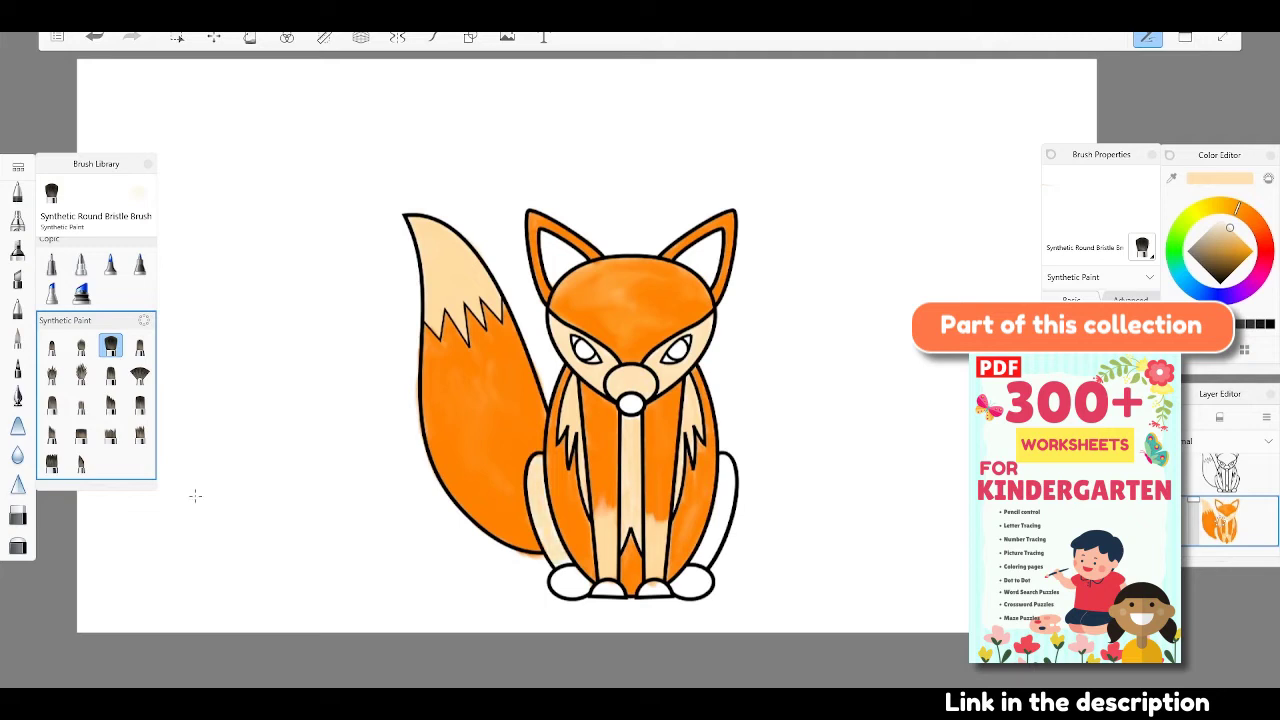
pyautogui.moveTo(712, 508); pyautogui.dragTo(716, 552)
pyautogui.moveTo(726, 462); pyautogui.dragTo(728, 516)
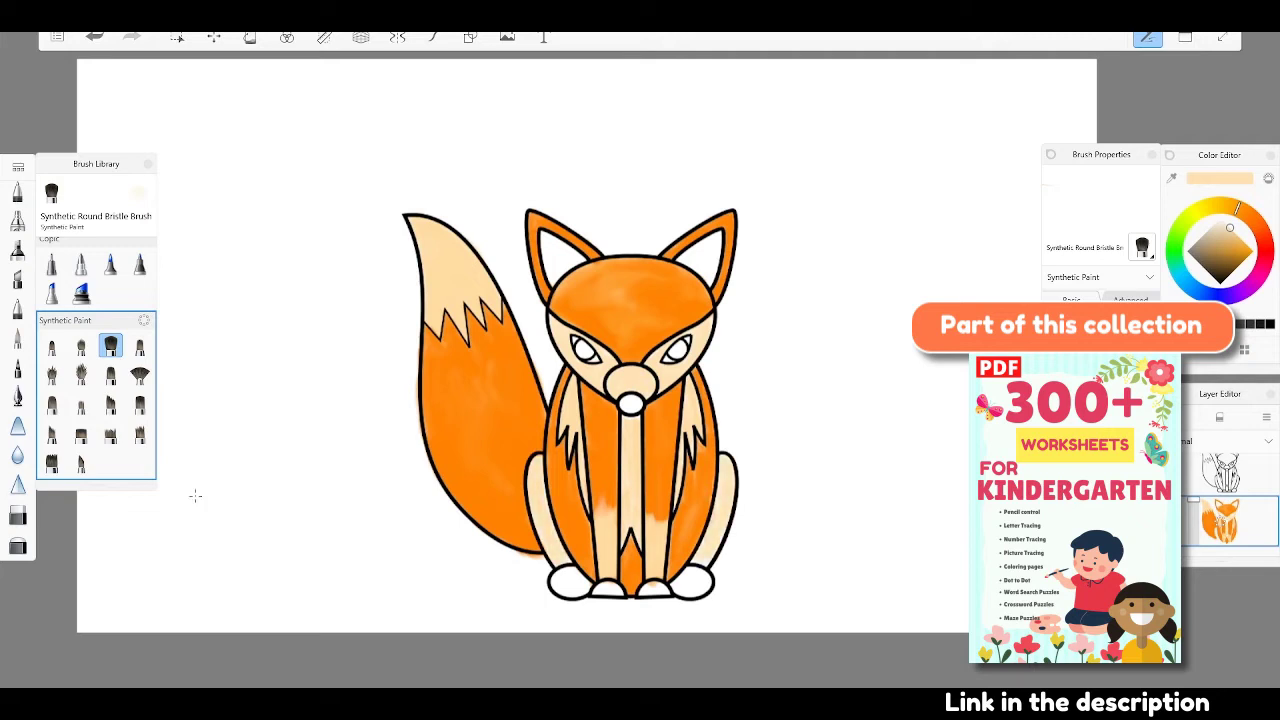
# Step: Undo the first black eye stroke and fill both eyes black with a smaller Synthetic Soft Round Brush
pyautogui.click(1268, 324)
pyautogui.hotkey('ctrl', 'z')
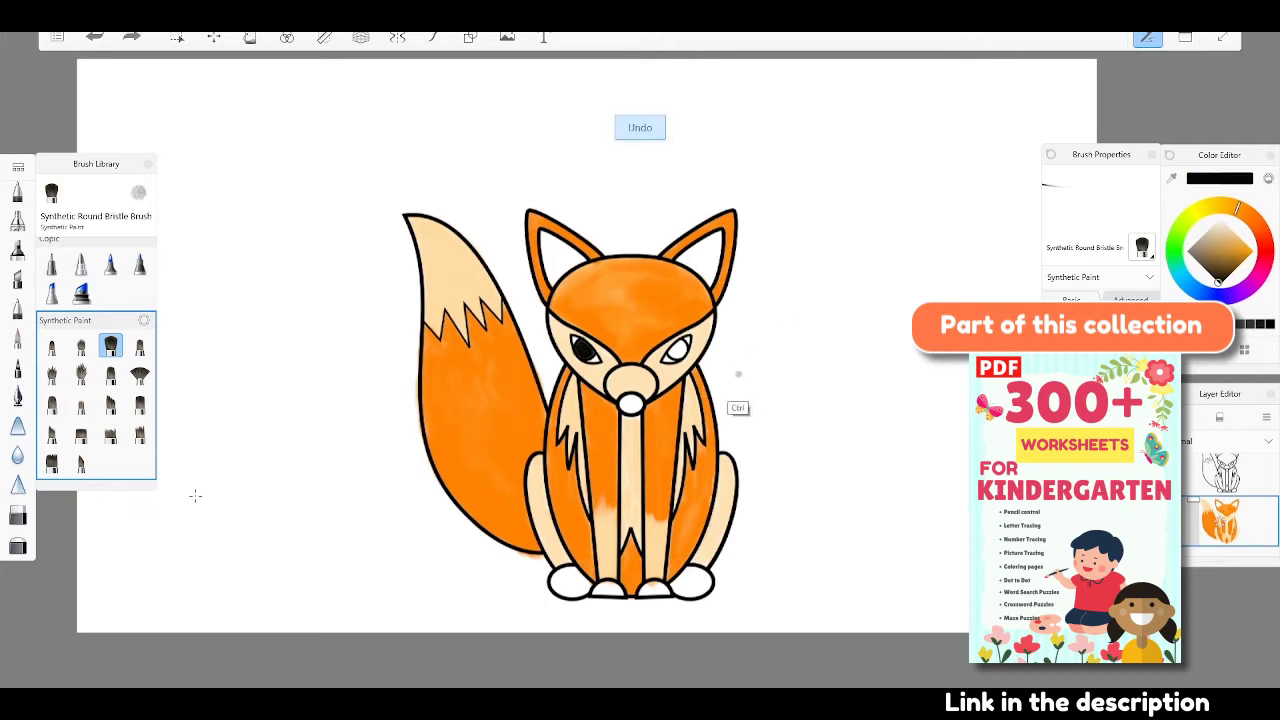
pyautogui.click(51, 345)
pyautogui.press('[')
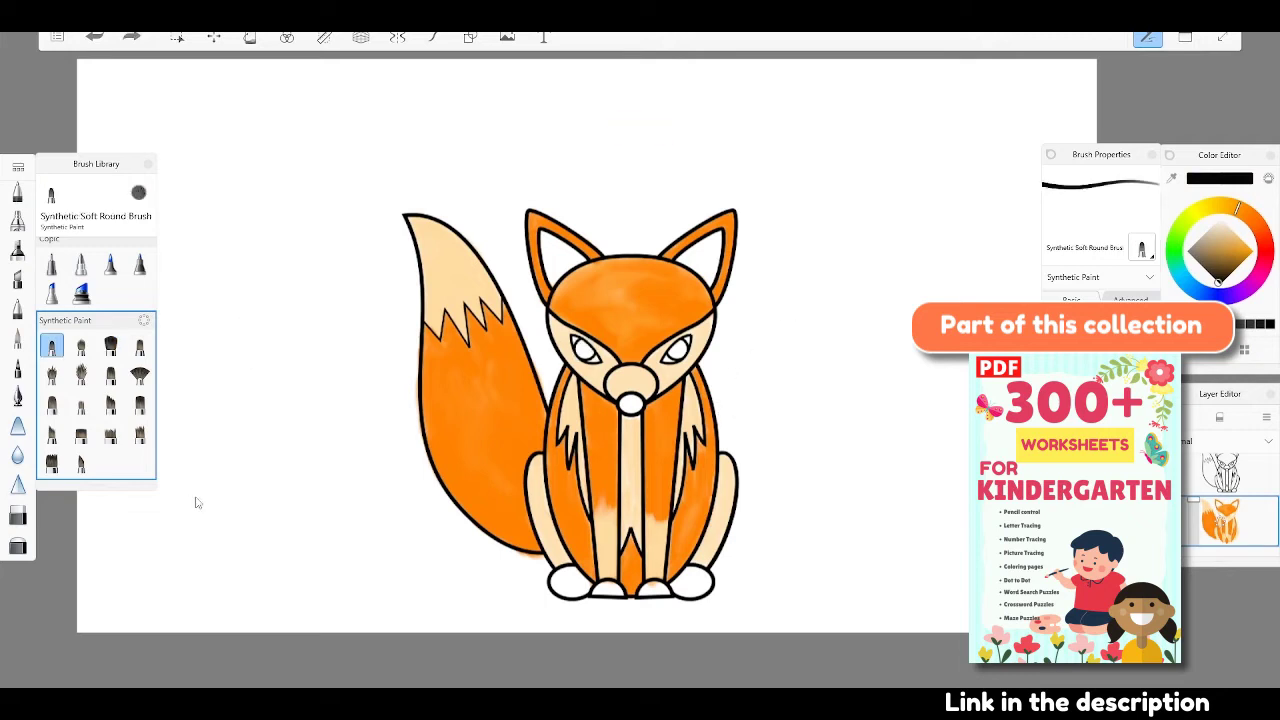
pyautogui.click(583, 347)
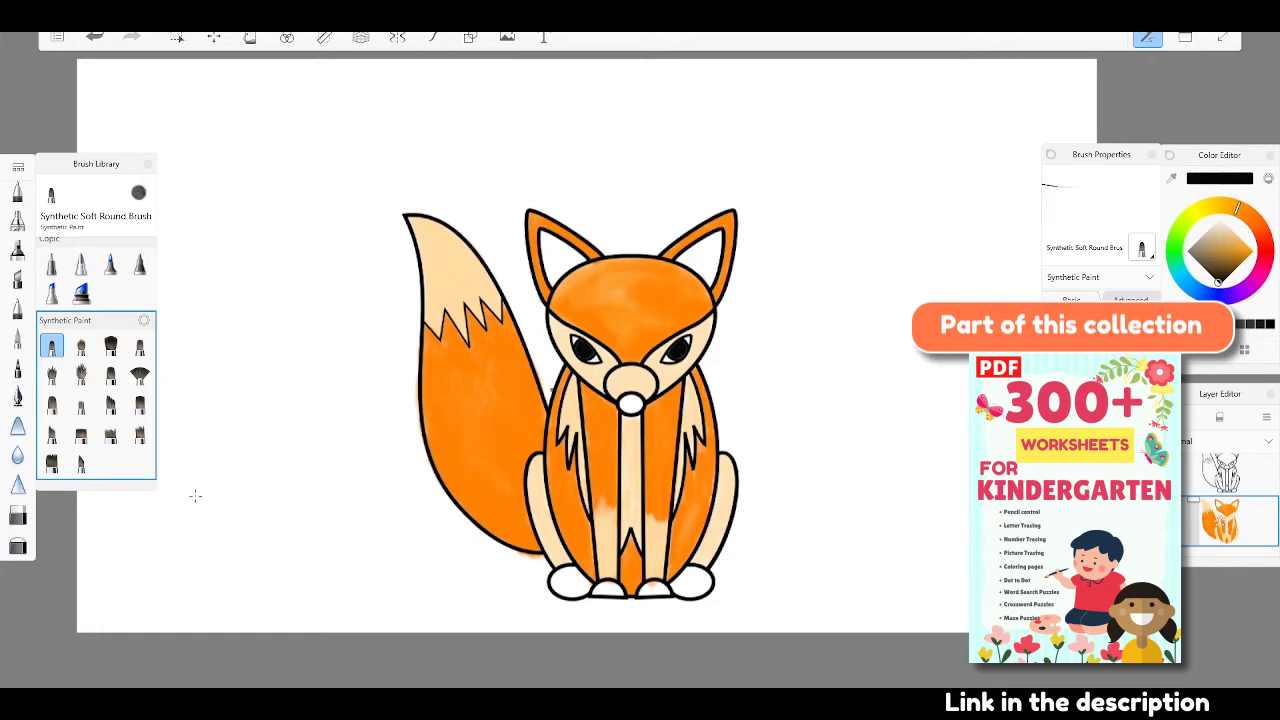
# Step: Paint the fox's nose dark brown and hide the interface panels
pyautogui.click(1262, 230)
pyautogui.click(1218, 270)
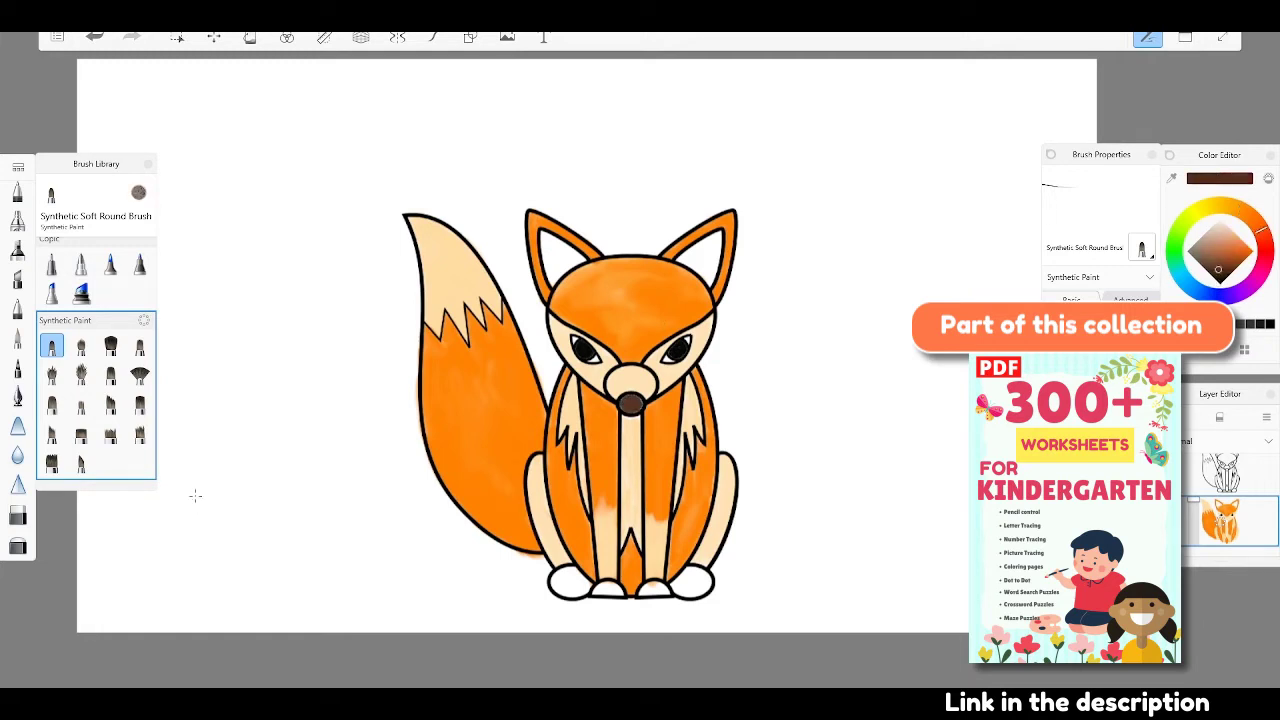
pyautogui.press('Tab')
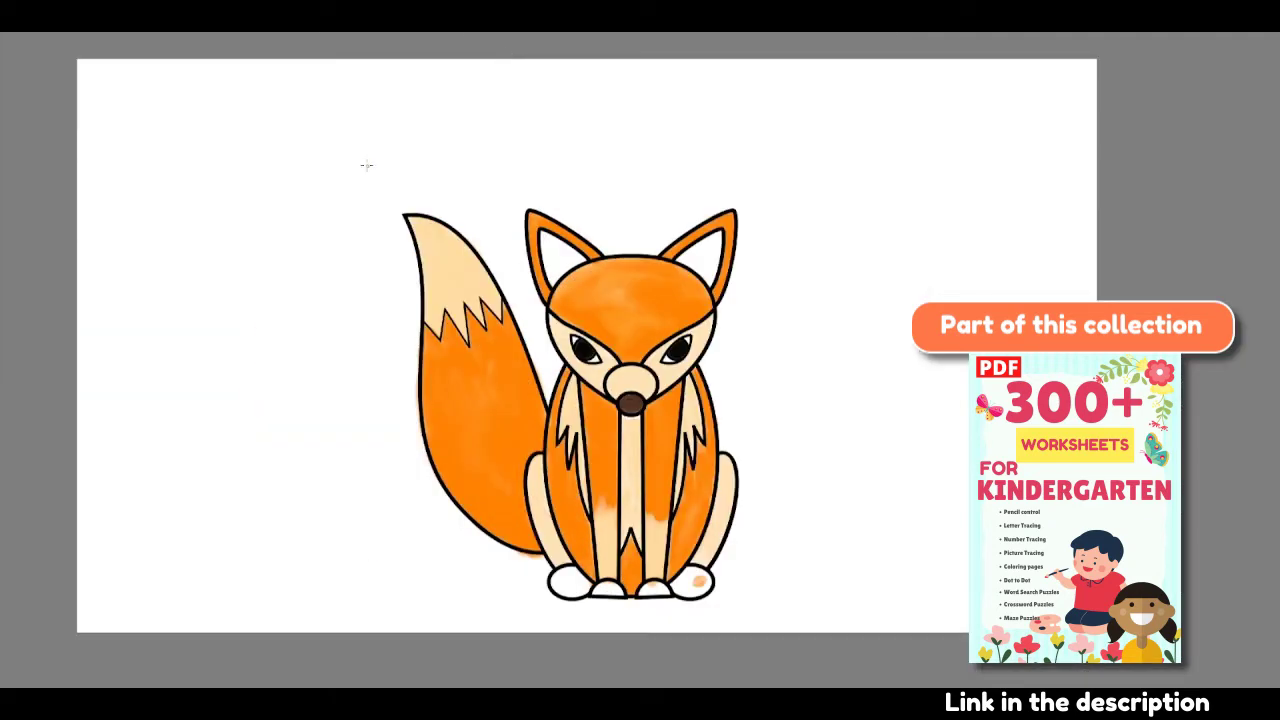
# Step: Save the painting under the name fox and bring the hidden interface panels back
pyautogui.hotkey('ctrl', 'shift', 's')
pyautogui.write('fox')
pyautogui.press('Return')
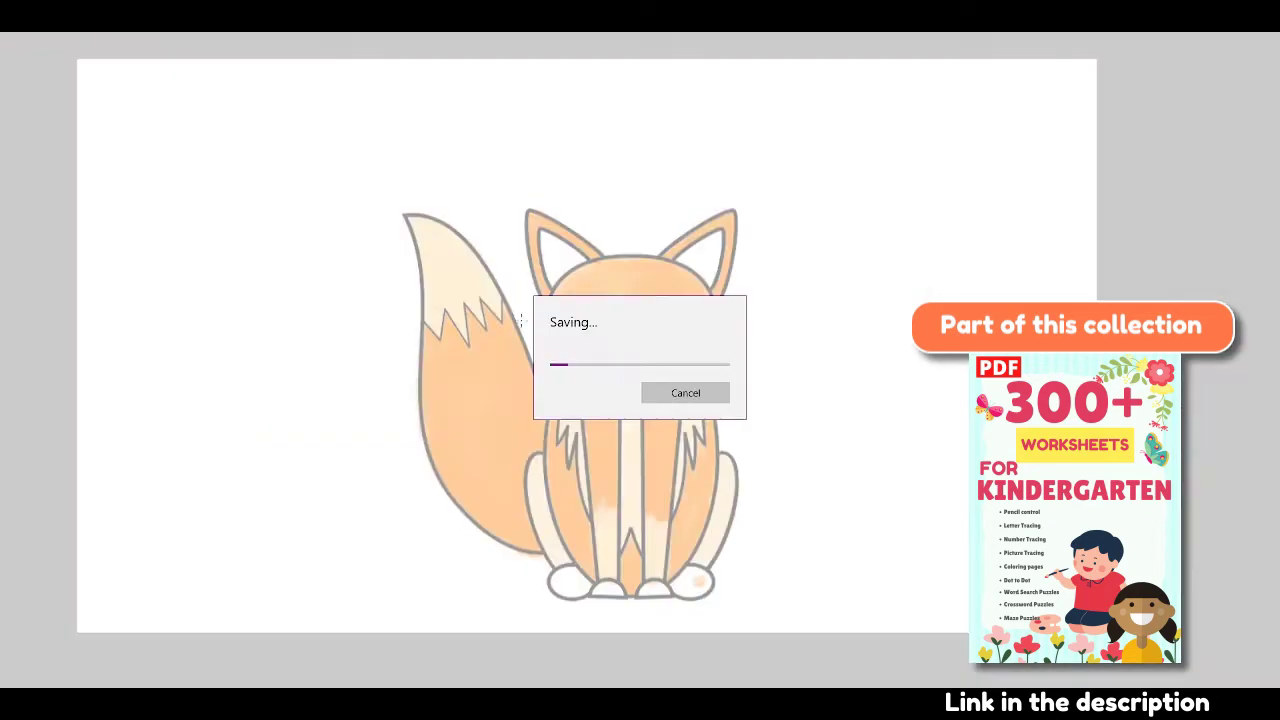
pyautogui.press('Escape')
pyautogui.press('Tab')
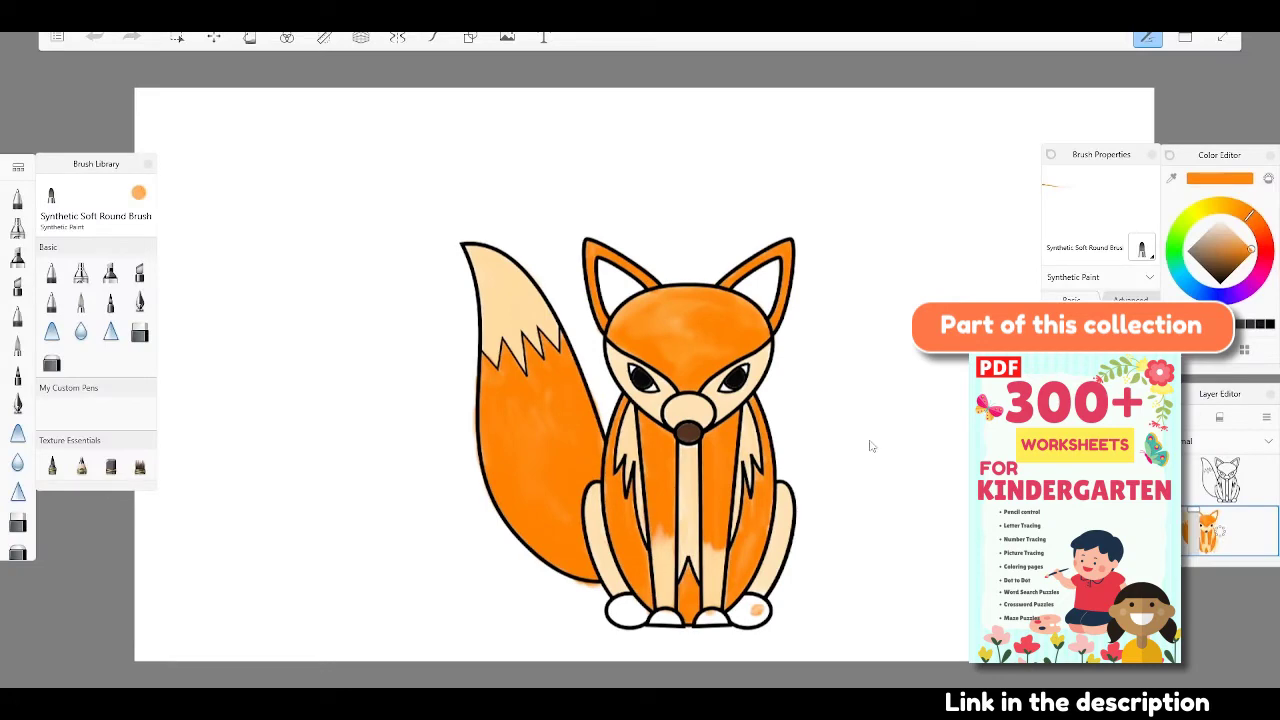
# Step: Erase the stray spot on the outer paw and paint all four paws brownish orange with the Synthetic Soft Round Brush
pyautogui.press('e')
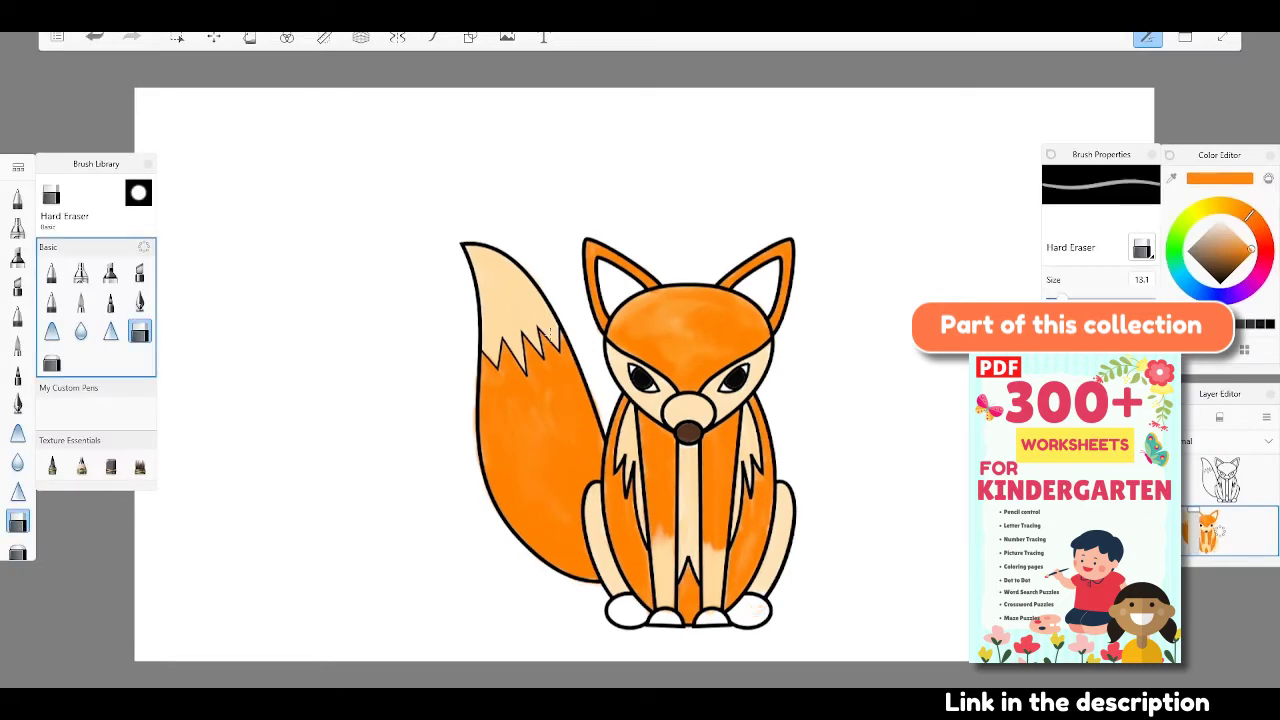
pyautogui.press('e')
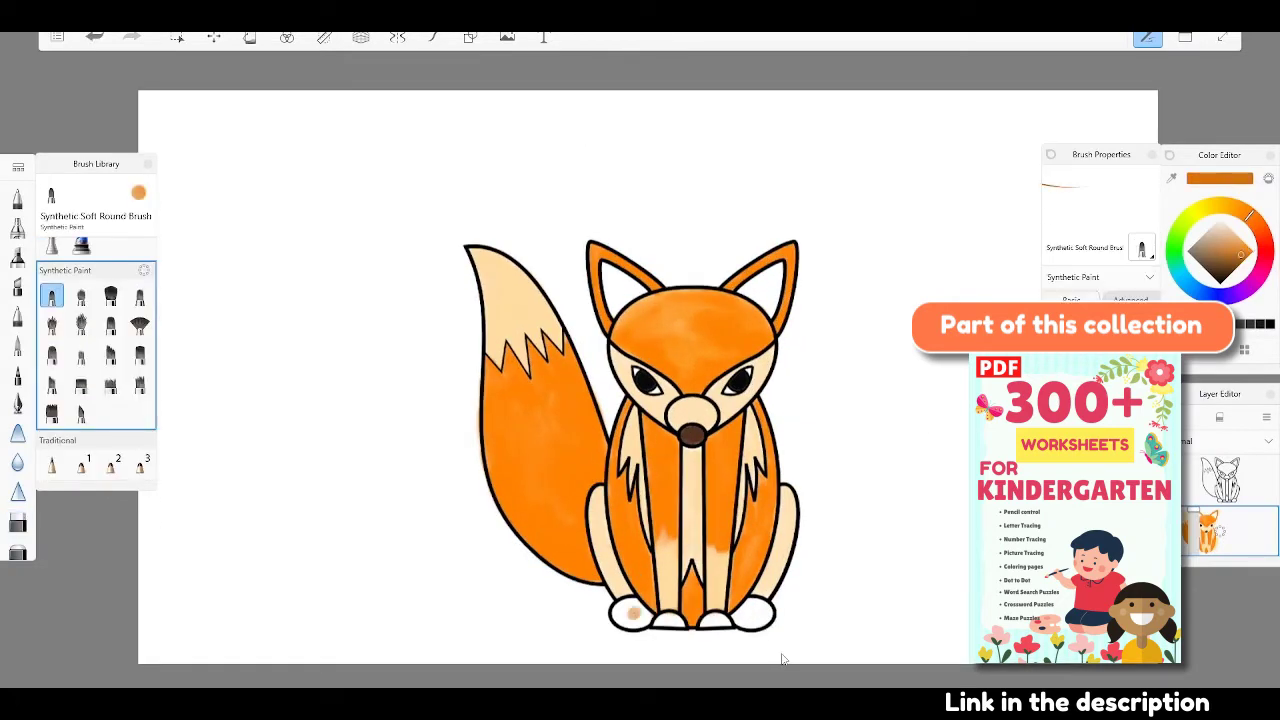
pyautogui.moveTo(634, 606); pyautogui.dragTo(626, 606)
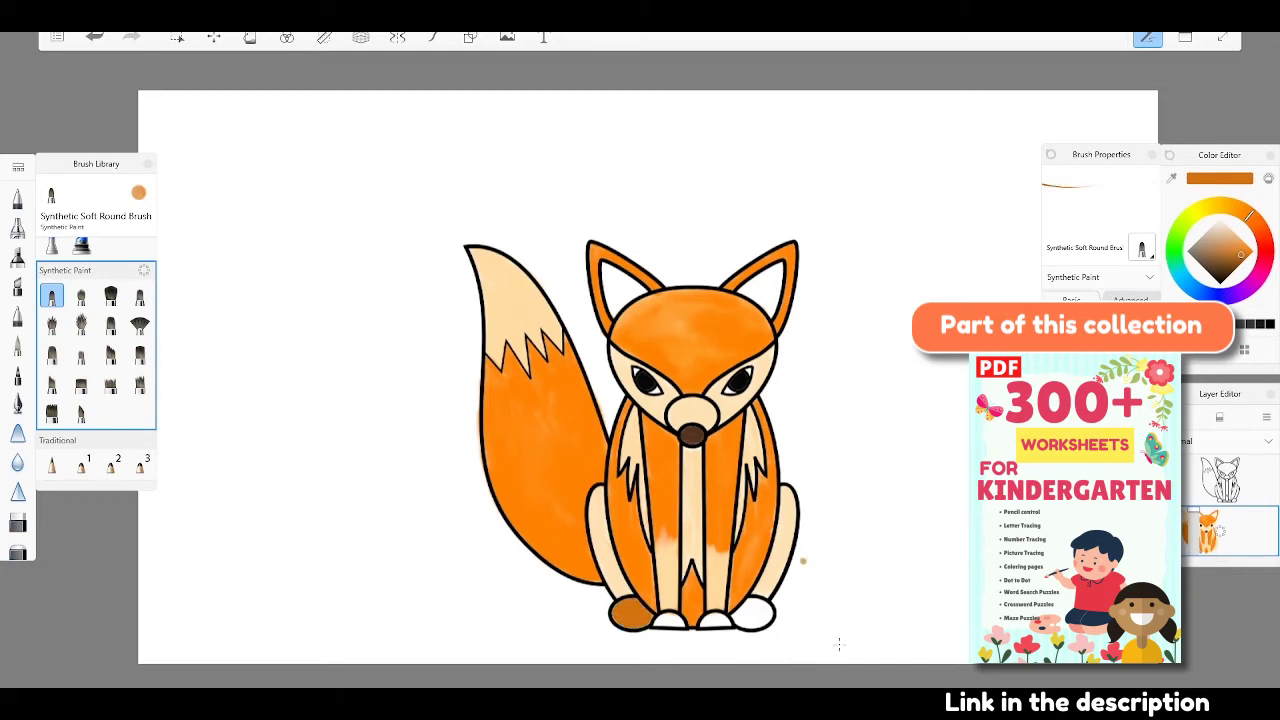
pyautogui.moveTo(762, 608); pyautogui.dragTo(728, 616)
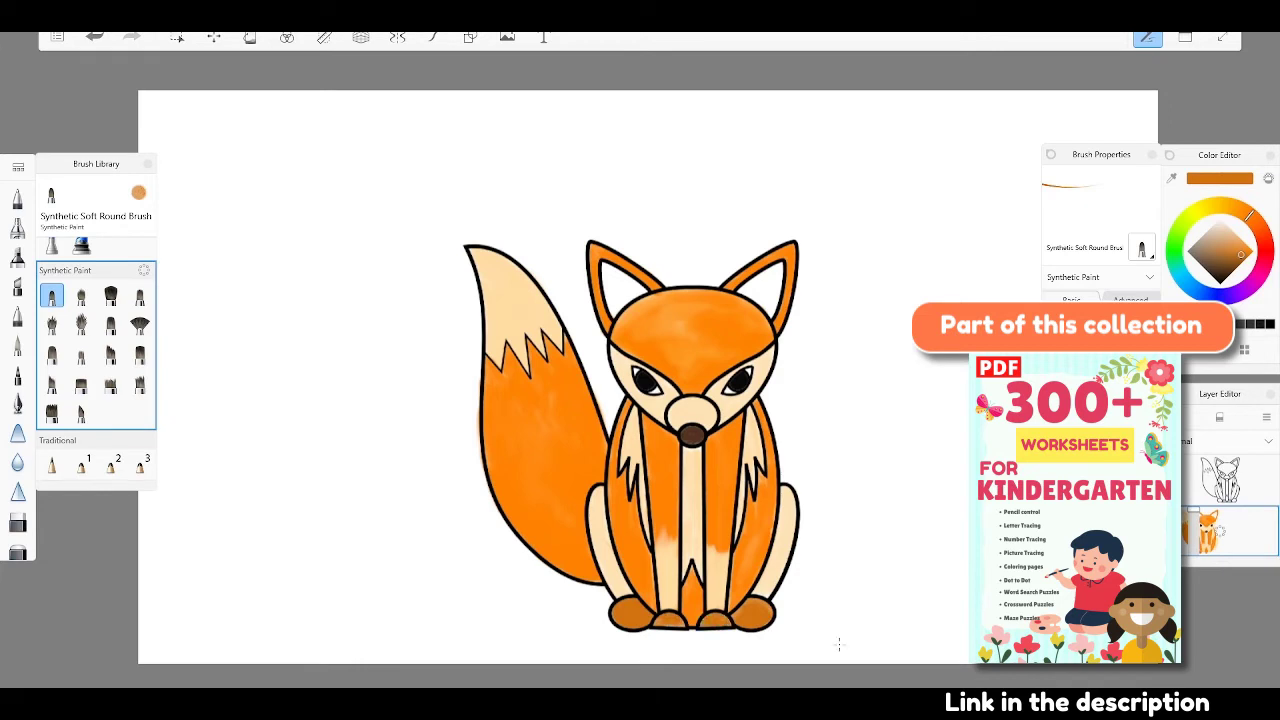
# Step: Undo the pale orange test stroke on the forehead and add soft pale orange highlights there with the Wet Frayed Bristles brush
pyautogui.click(1230, 229)
pyautogui.moveTo(648, 320)
pyautogui.mouseDown()
pyautogui.moveTo(662, 312)
pyautogui.moveTo(640, 330)
pyautogui.moveTo(740, 305)
pyautogui.moveTo(678, 369)
pyautogui.mouseUp()
pyautogui.hotkey('ctrl', 'z')
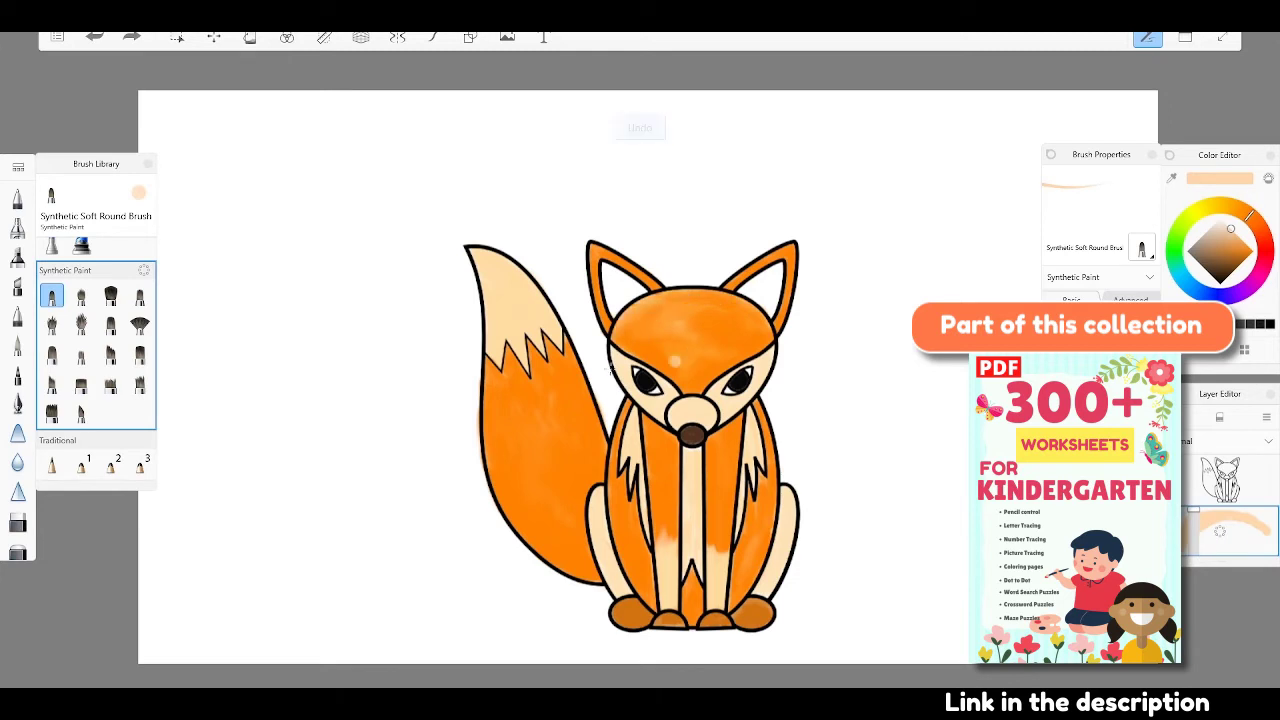
pyautogui.scroll(-3, 96, 350)
pyautogui.click(81, 397)
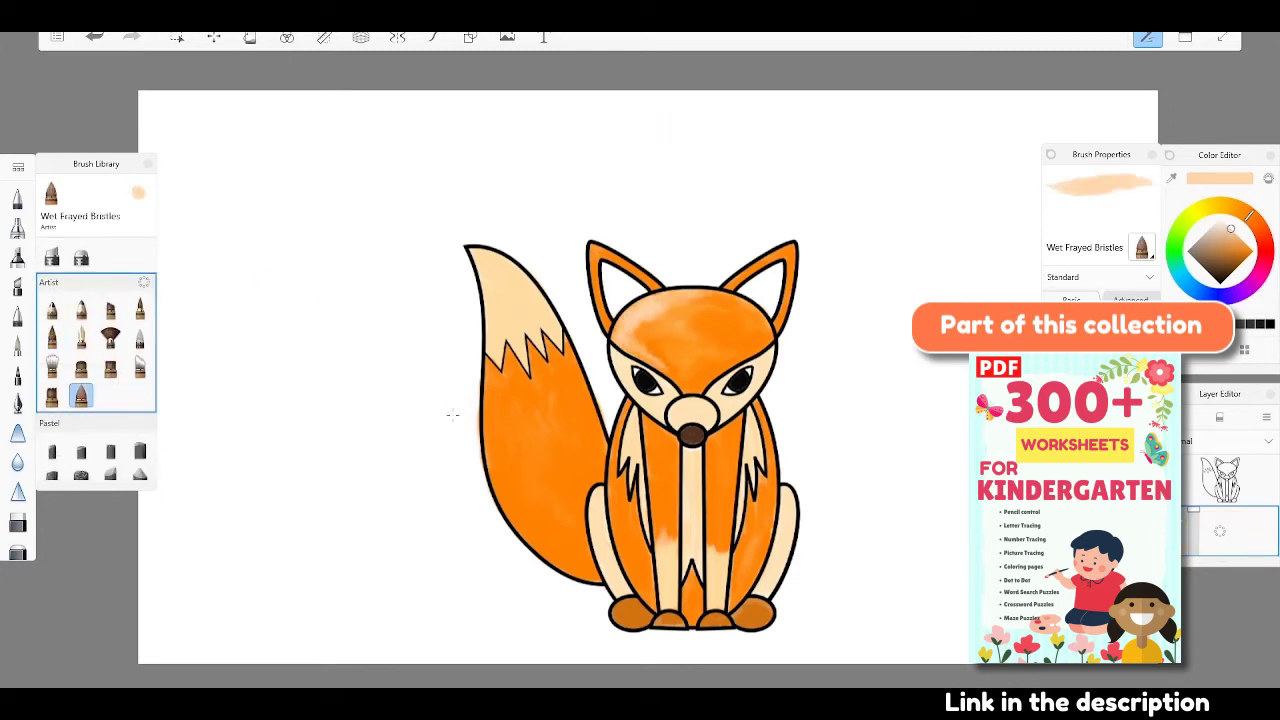
# Step: Shade the tail and paws with soft brown strokes and erase the stray paint outside the fox's outline
pyautogui.press('e')
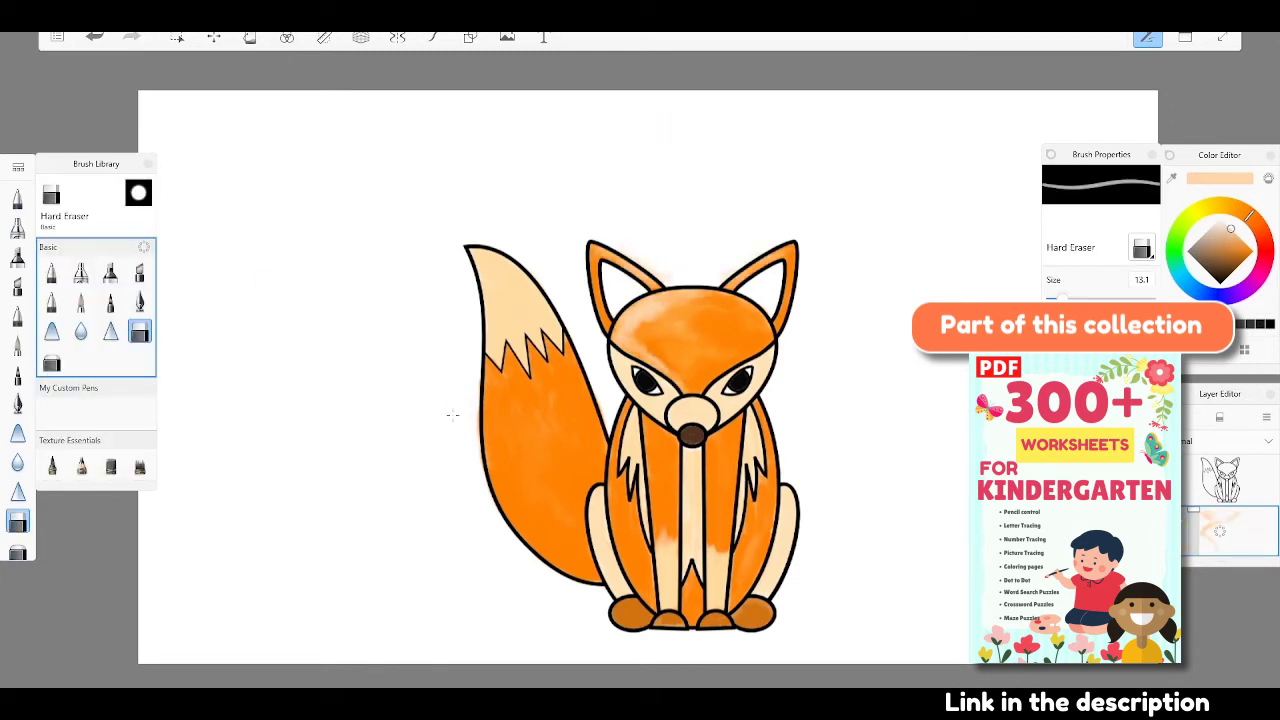
pyautogui.press('e')
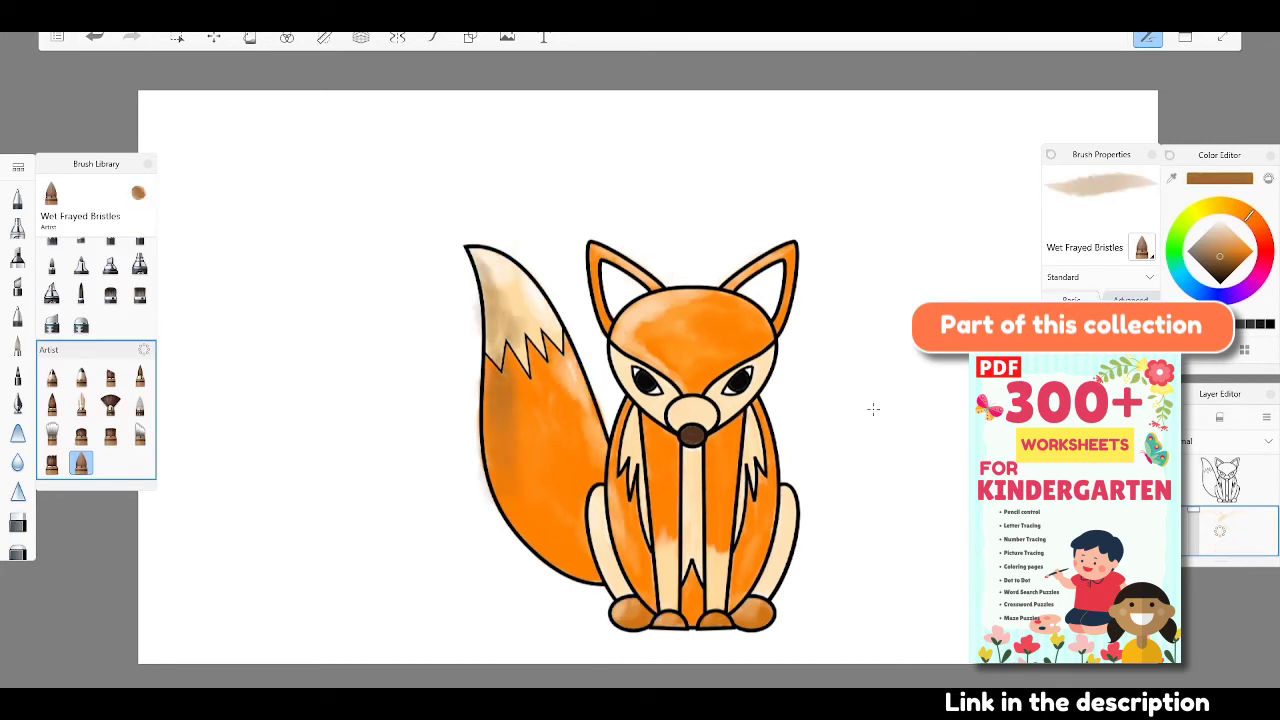
pyautogui.click(18, 522)
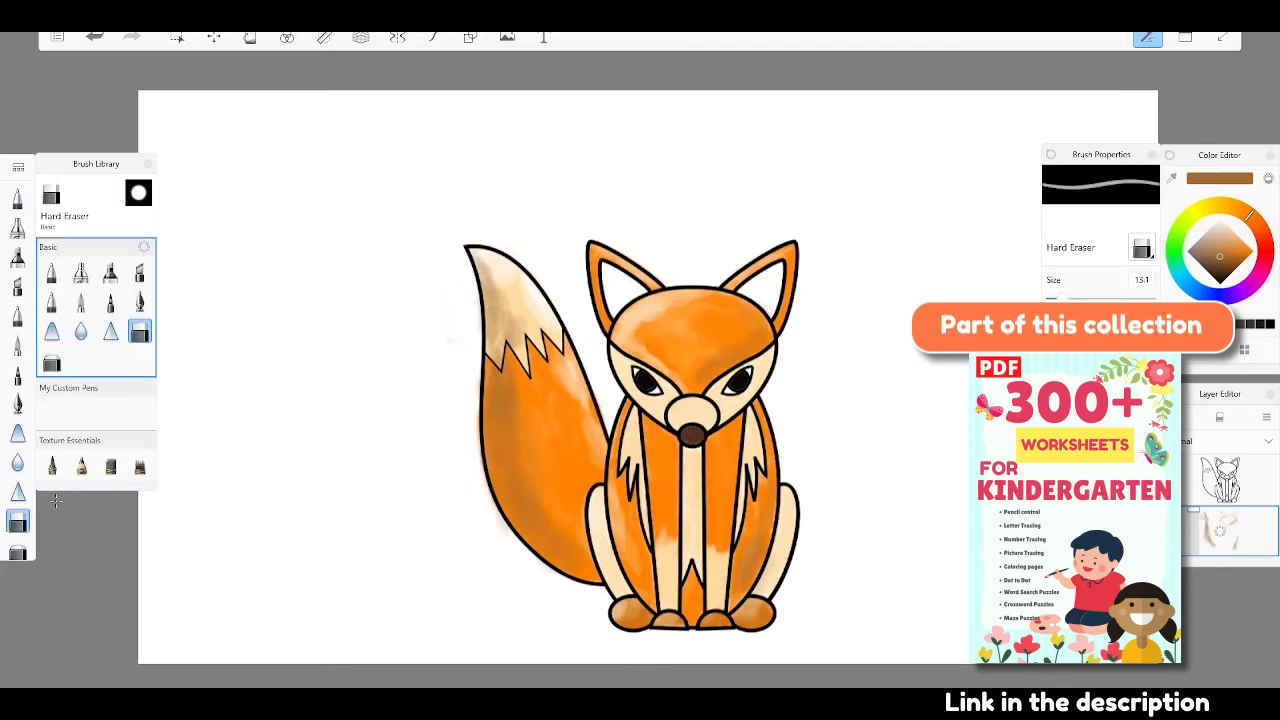
# Step: Undo the grey test stroke and paint a sandy brown mound on a separate layer beneath the fox with Wet Frayed Bristles
pyautogui.scroll(-5, 96, 400)
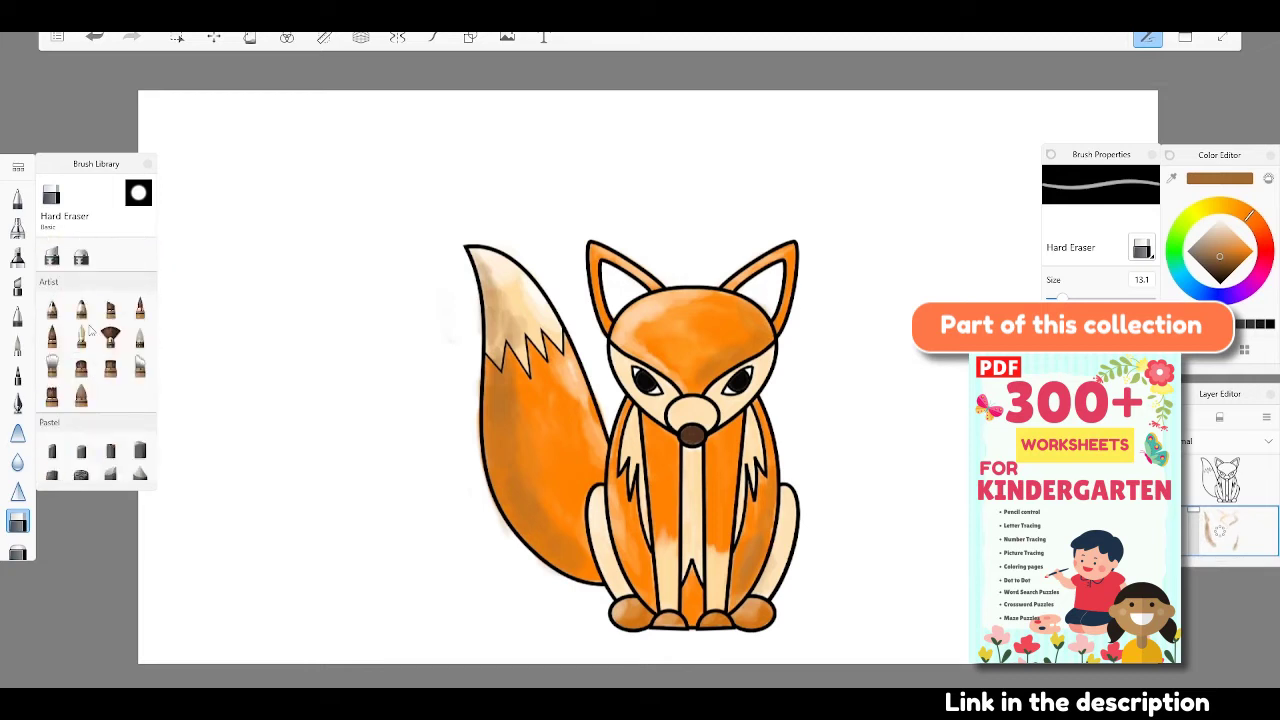
pyautogui.click(81, 395)
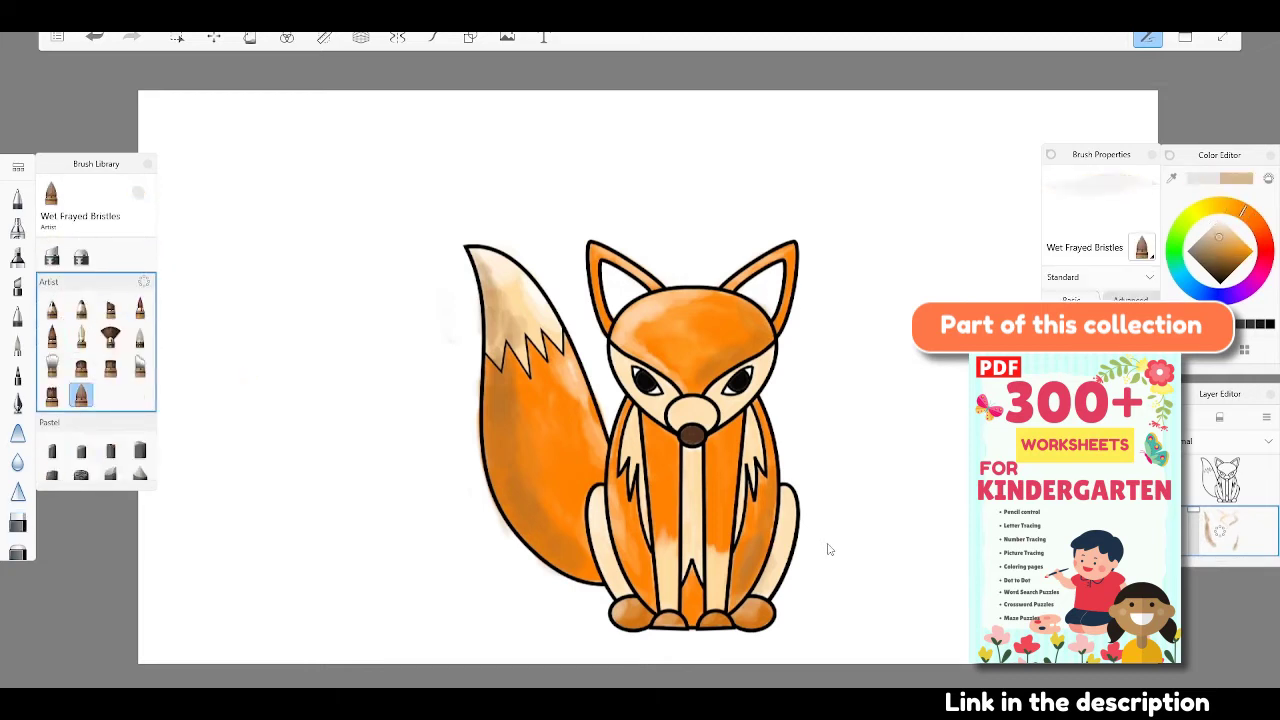
pyautogui.moveTo(370, 570); pyautogui.dragTo(440, 520)
pyautogui.hotkey('ctrl', 'z')
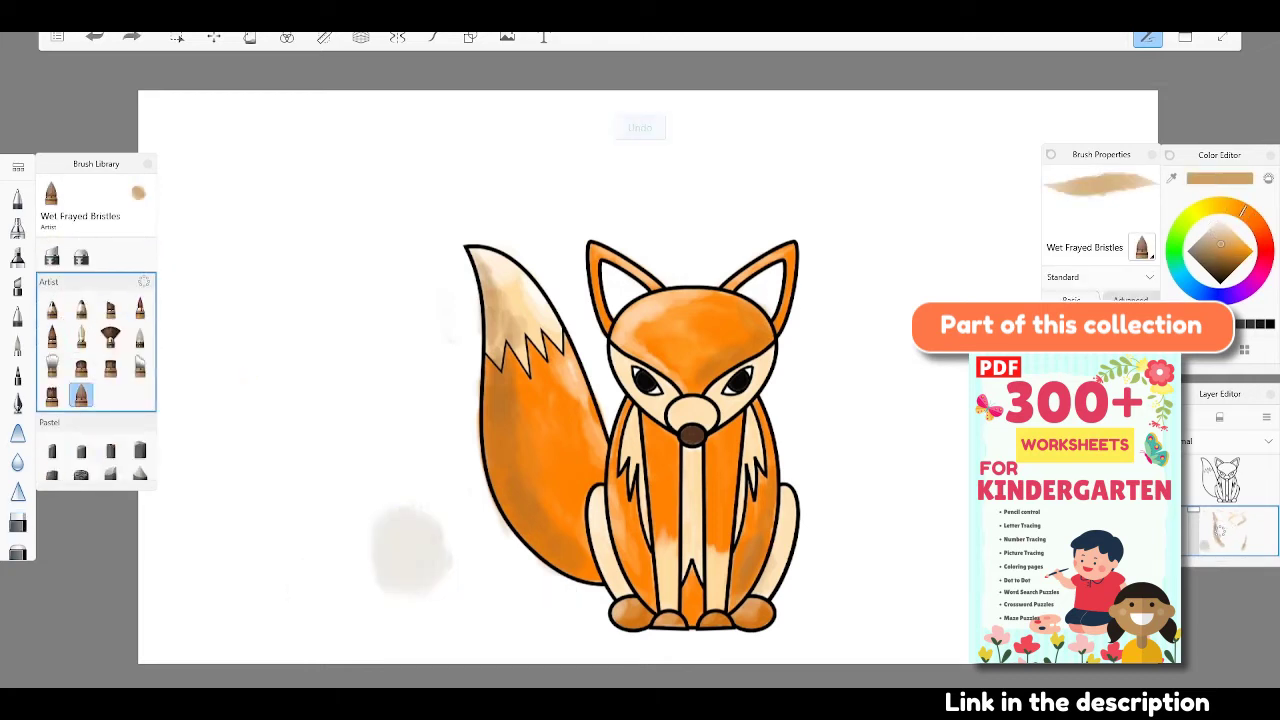
pyautogui.moveTo(1220, 530)
pyautogui.mouseDown()
pyautogui.moveTo(1263, 500)
pyautogui.moveTo(1230, 540)
pyautogui.mouseUp()
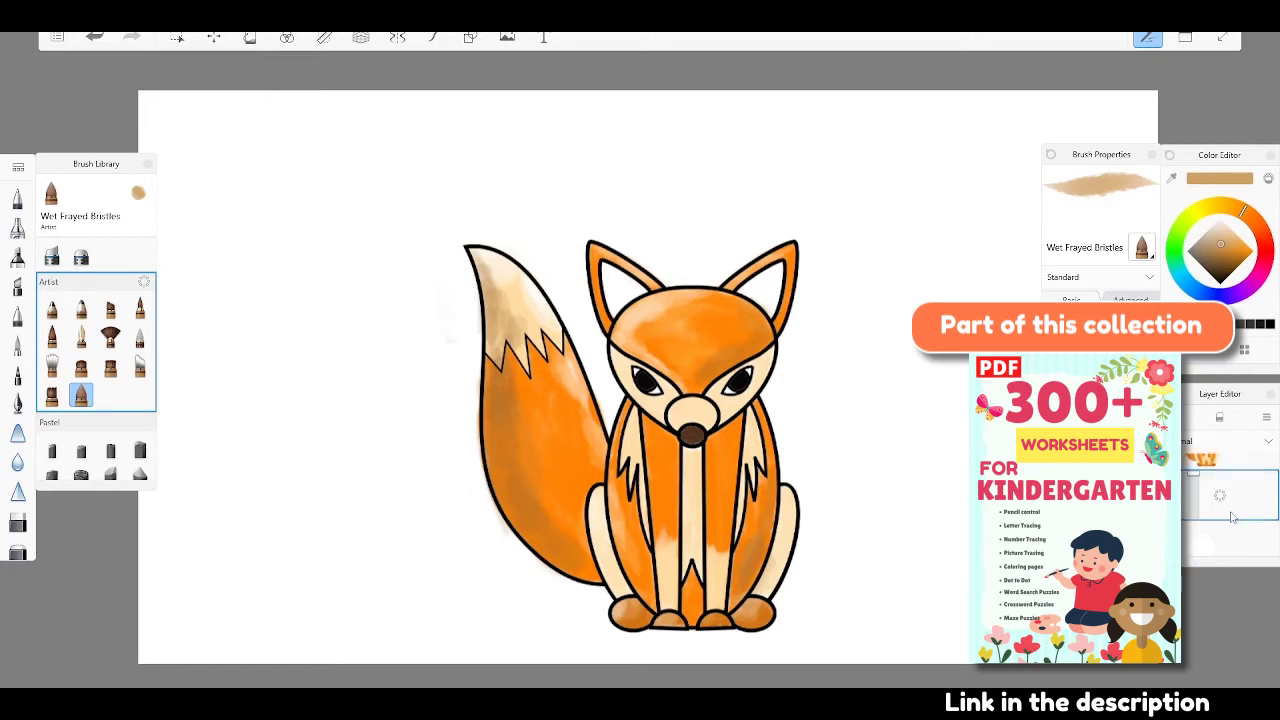
pyautogui.moveTo(285, 590); pyautogui.dragTo(460, 470)
pyautogui.moveTo(850, 480)
pyautogui.mouseDown()
pyautogui.moveTo(200, 600)
pyautogui.moveTo(900, 630)
pyautogui.moveTo(170, 645)
pyautogui.moveTo(710, 600)
pyautogui.mouseUp()
pyautogui.moveTo(350, 580)
pyautogui.mouseDown()
pyautogui.moveTo(960, 640)
pyautogui.moveTo(300, 530)
pyautogui.moveTo(470, 435)
pyautogui.mouseUp()
pyautogui.moveTo(776, 432); pyautogui.dragTo(968, 526)
pyautogui.moveTo(260, 560)
pyautogui.mouseDown()
pyautogui.moveTo(190, 620)
pyautogui.moveTo(300, 575)
pyautogui.moveTo(430, 550)
pyautogui.mouseUp()
# Step: Paint a dark brown burrow opening in the mound behind the fox's tail
pyautogui.click(1221, 271)
pyautogui.moveTo(480, 495)
pyautogui.mouseDown()
pyautogui.moveTo(400, 615)
pyautogui.moveTo(395, 600)
pyautogui.moveTo(410, 615)
pyautogui.moveTo(570, 560)
pyautogui.mouseUp()
pyautogui.moveTo(470, 520); pyautogui.dragTo(600, 610)
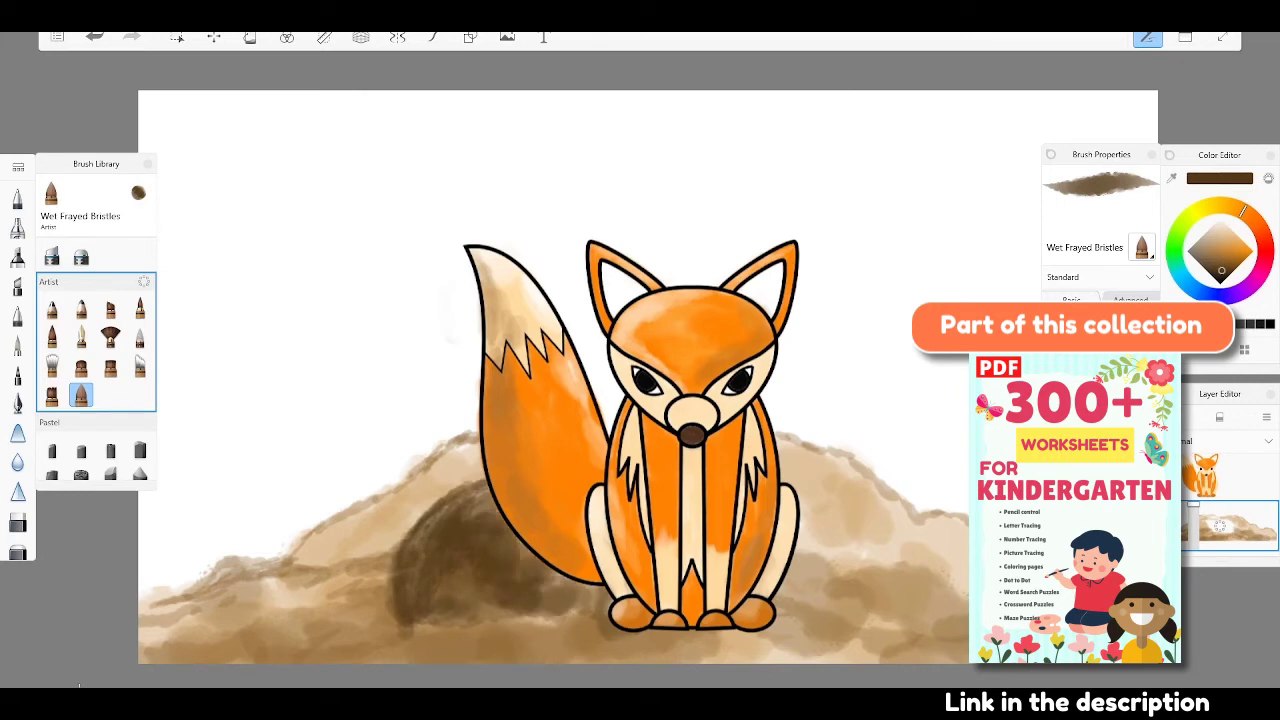
pyautogui.moveTo(420, 590); pyautogui.dragTo(490, 490)
pyautogui.moveTo(410, 560); pyautogui.dragTo(580, 625)
pyautogui.moveTo(510, 540); pyautogui.dragTo(460, 600)
# Step: Model the burrow's rim with medium brown strokes and light tan highlights
pyautogui.click(1225, 257)
pyautogui.moveTo(470, 510)
pyautogui.mouseDown()
pyautogui.moveTo(420, 565)
pyautogui.moveTo(400, 615)
pyautogui.mouseUp()
pyautogui.moveTo(480, 480); pyautogui.dragTo(400, 620)
pyautogui.click(1221, 236)
pyautogui.moveTo(366, 446)
pyautogui.mouseDown()
pyautogui.moveTo(380, 540)
pyautogui.moveTo(360, 620)
pyautogui.mouseUp()
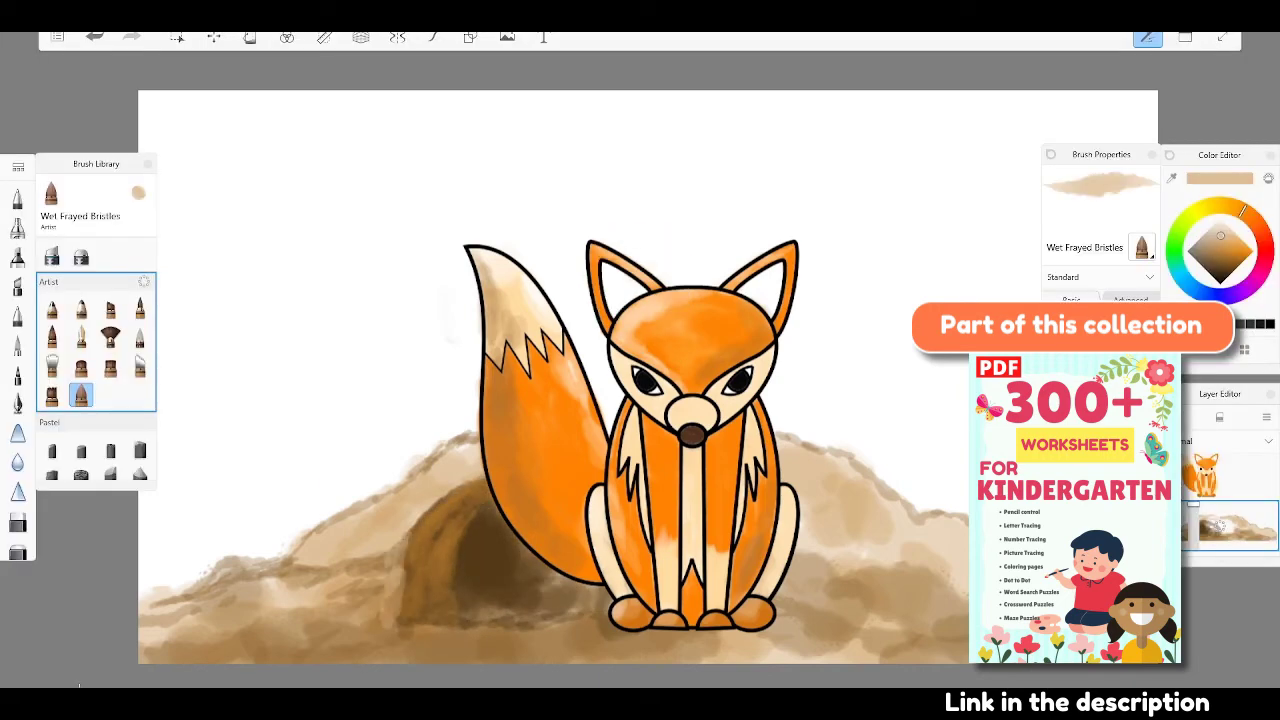
pyautogui.moveTo(470, 485)
pyautogui.mouseDown()
pyautogui.moveTo(250, 630)
pyautogui.moveTo(415, 635)
pyautogui.moveTo(600, 605)
pyautogui.mouseUp()
# Step: Deepen the inside of the burrow with very dark brown strokes
pyautogui.click(1220, 275)
pyautogui.moveTo(500, 530)
pyautogui.mouseDown()
pyautogui.moveTo(455, 585)
pyautogui.moveTo(475, 605)
pyautogui.mouseUp()
pyautogui.moveTo(560, 545); pyautogui.dragTo(495, 600)
pyautogui.moveTo(560, 570)
pyautogui.mouseDown()
pyautogui.moveTo(463, 595)
pyautogui.moveTo(535, 612)
pyautogui.mouseUp()
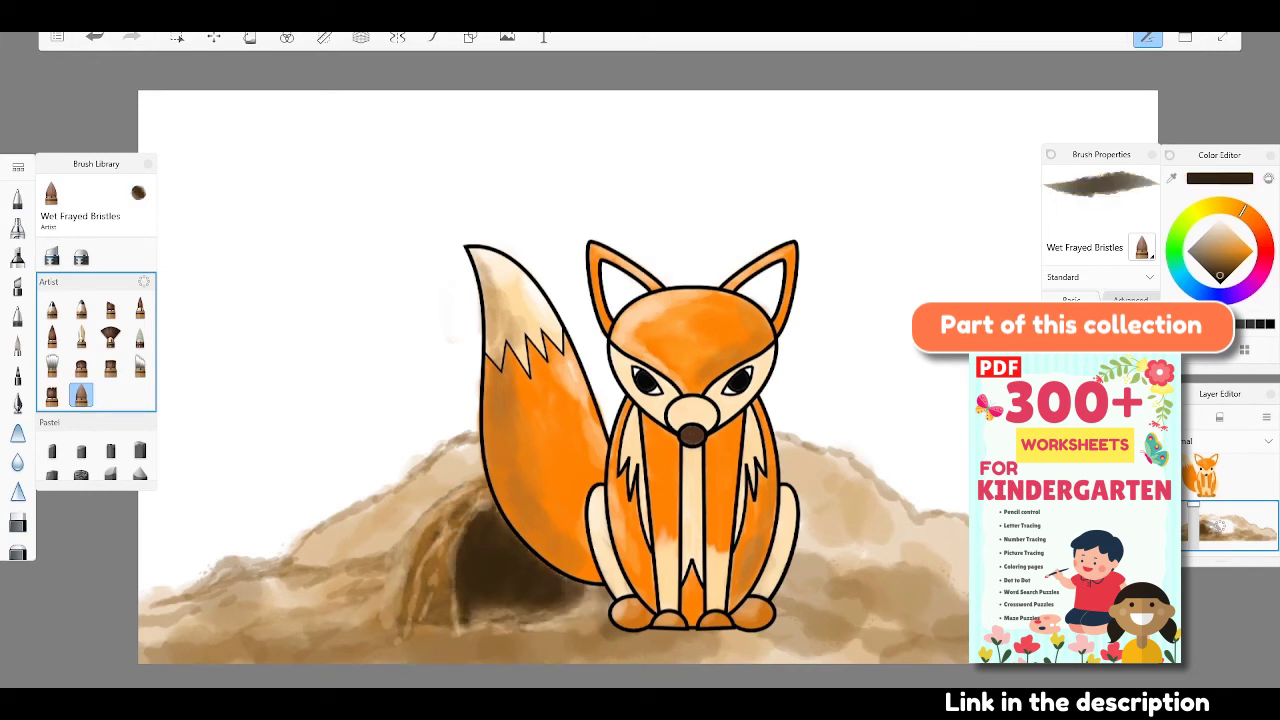
# Step: Outline a rock in light grey on the ground in front of the burrow and start filling it, using fine Artist brushes
pyautogui.click(139, 337)
pyautogui.click(140, 308)
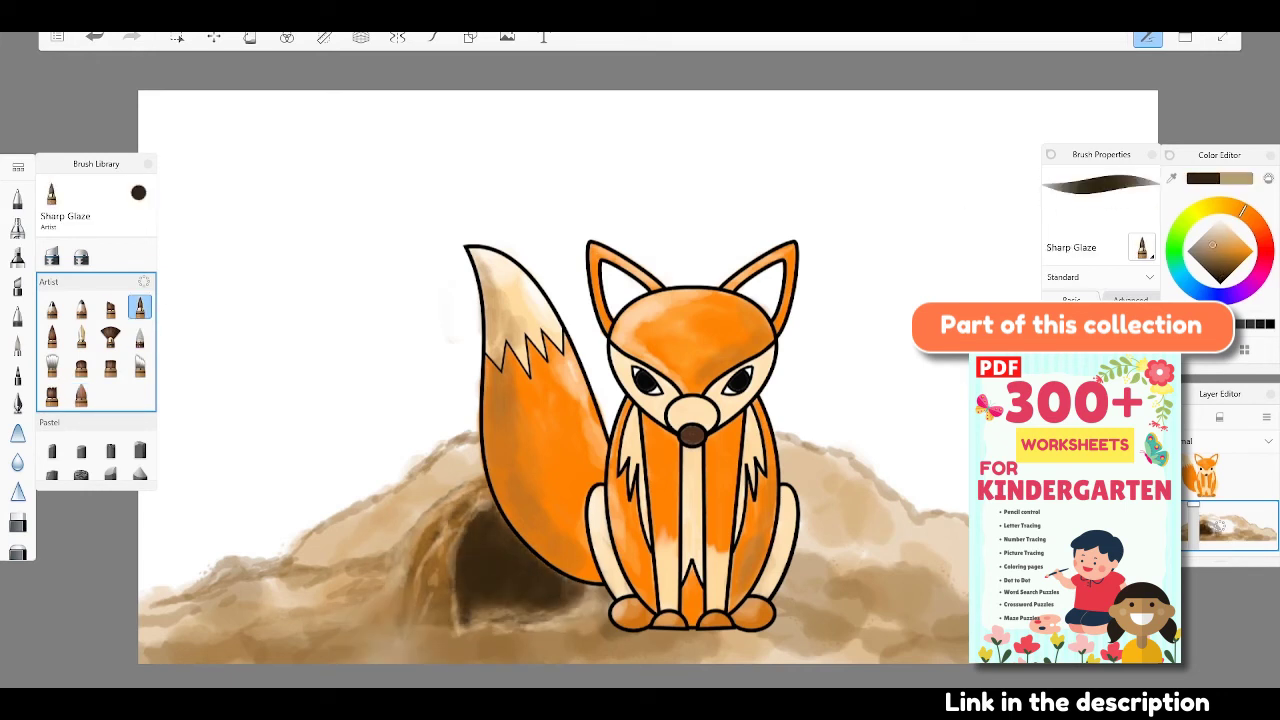
pyautogui.click(1208, 229)
pyautogui.moveTo(328, 610); pyautogui.dragTo(318, 655)
pyautogui.click(51, 308)
pyautogui.moveTo(326, 612)
pyautogui.mouseDown()
pyautogui.moveTo(382, 590)
pyautogui.moveTo(440, 652)
pyautogui.moveTo(306, 642)
pyautogui.moveTo(376, 636)
pyautogui.mouseUp()
pyautogui.click(110, 308)
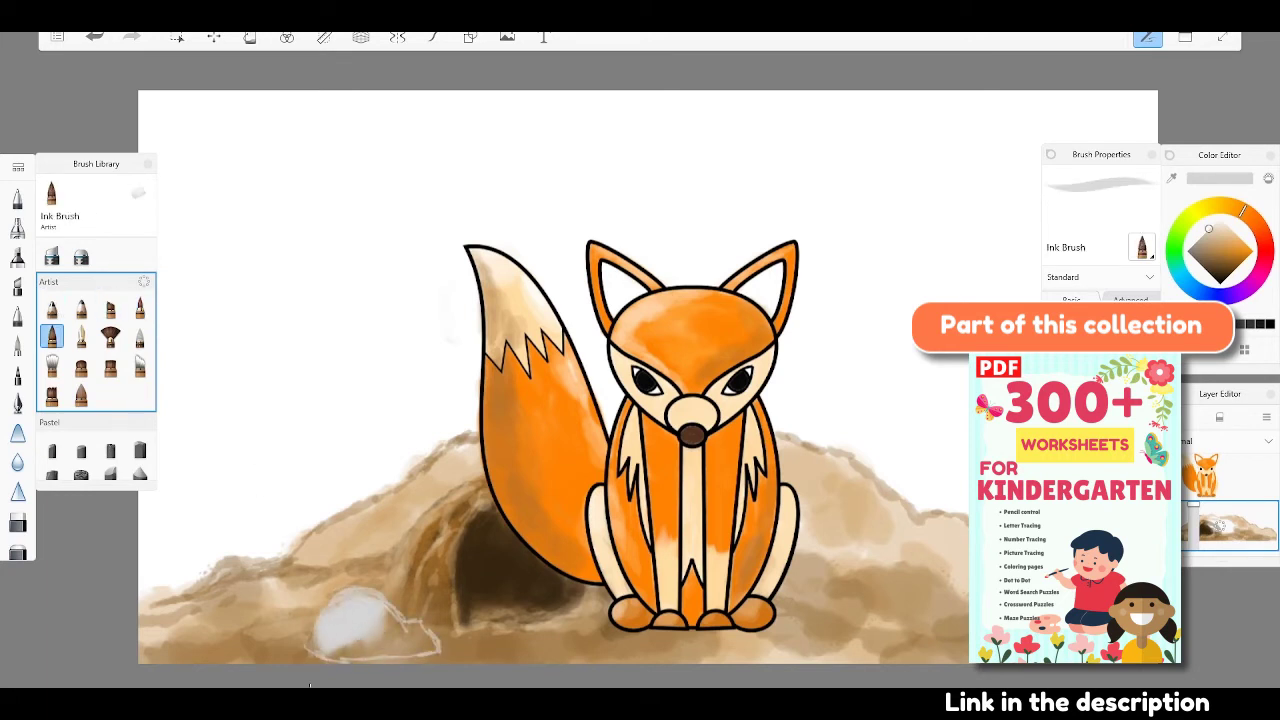
# Step: Fill the rock with light grey using Wet Frayed Bristles, sampling grey tones from the canvas
pyautogui.click(81, 395)
pyautogui.moveTo(345, 588)
pyautogui.mouseDown()
pyautogui.moveTo(312, 640)
pyautogui.moveTo(440, 640)
pyautogui.mouseUp()
pyautogui.moveTo(360, 614)
pyautogui.mouseDown()
pyautogui.moveTo(426, 652)
pyautogui.moveTo(424, 640)
pyautogui.moveTo(318, 648)
pyautogui.moveTo(396, 634)
pyautogui.moveTo(340, 648)
pyautogui.moveTo(420, 646)
pyautogui.mouseUp()
pyautogui.keyDown('alt'); pyautogui.click(310, 660); pyautogui.keyUp('alt')
pyautogui.keyDown('alt'); pyautogui.click(340, 630); pyautogui.keyUp('alt')
pyautogui.keyDown('alt'); pyautogui.click(350, 645); pyautogui.keyUp('alt')
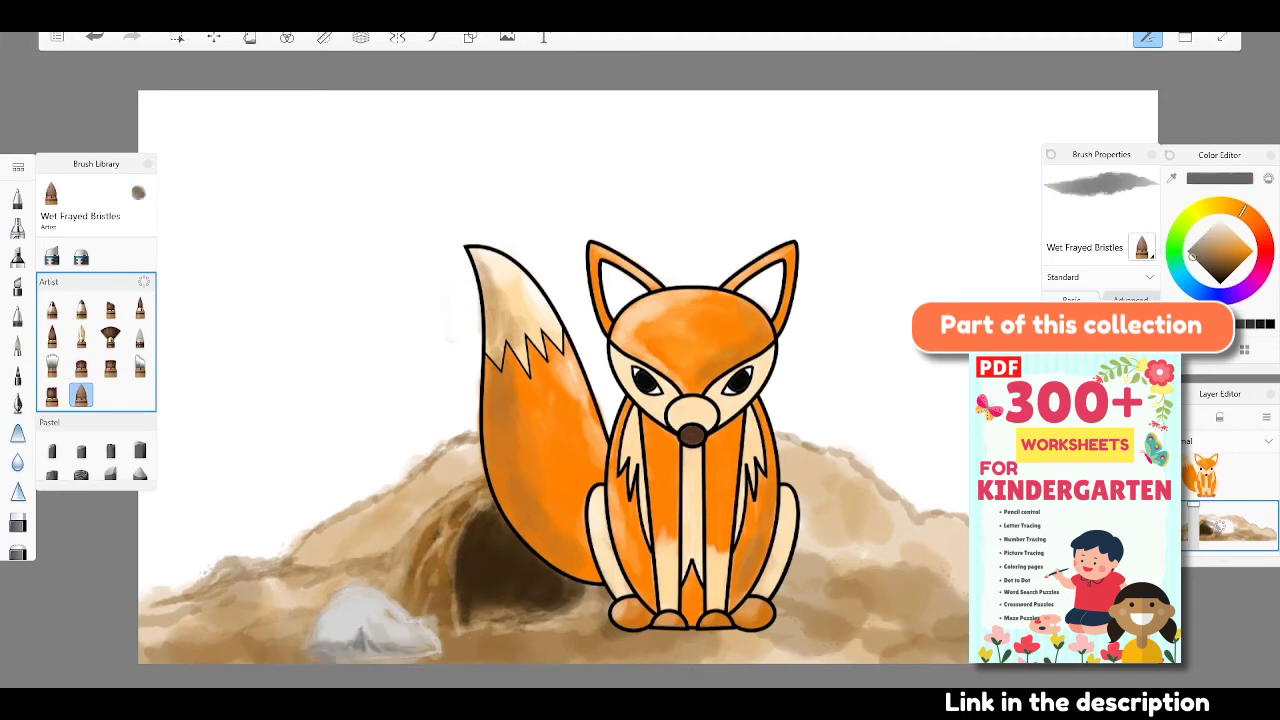
# Step: Shade the rock's facets with darker and lighter grey strokes and outline it in black with the Ballpoint Pen
pyautogui.moveTo(330, 660); pyautogui.dragTo(428, 650)
pyautogui.moveTo(404, 590); pyautogui.dragTo(314, 644)
pyautogui.moveTo(410, 614); pyautogui.dragTo(344, 636)
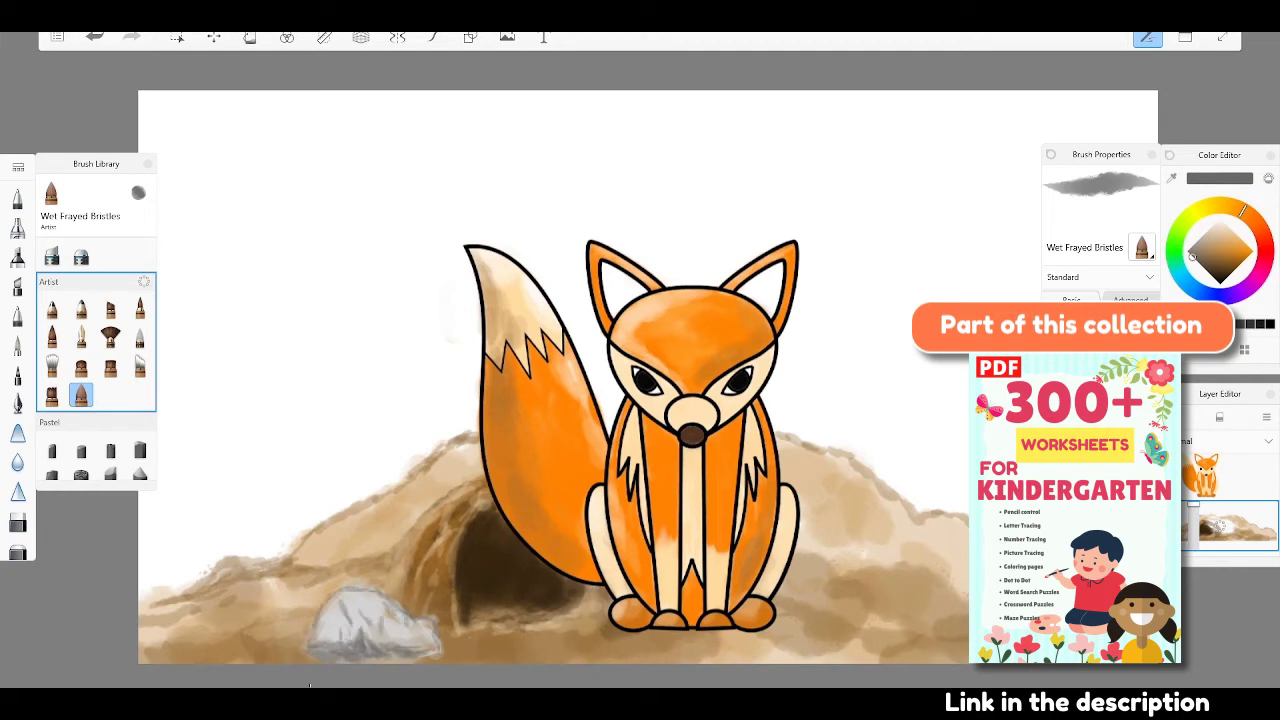
pyautogui.keyDown('alt'); pyautogui.click(385, 605); pyautogui.keyUp('alt')
pyautogui.moveTo(420, 604); pyautogui.dragTo(356, 642)
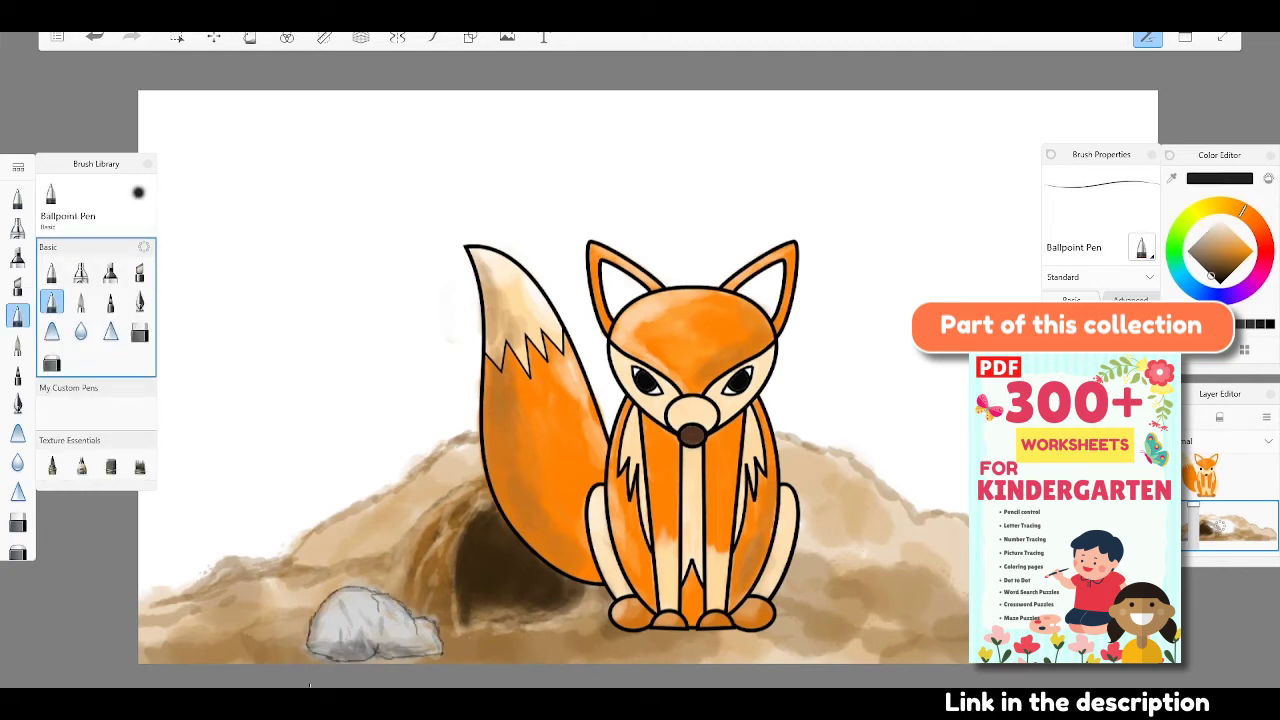
# Step: Paint dark ground shadows beneath the rock and the fox's paws with the Wet Frayed Bristles brush
pyautogui.scroll(-5, 96, 310)
pyautogui.click(81, 361)
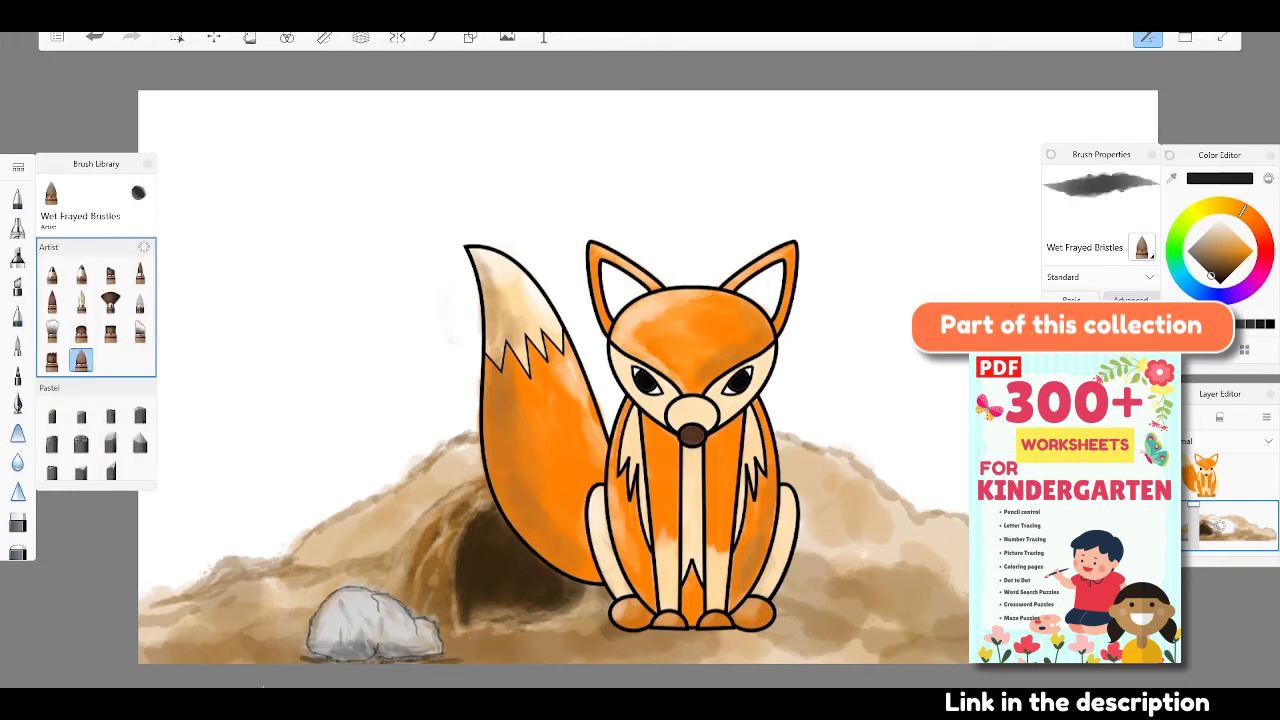
pyautogui.moveTo(605, 640)
pyautogui.mouseDown()
pyautogui.moveTo(740, 634)
pyautogui.moveTo(540, 645)
pyautogui.moveTo(740, 645)
pyautogui.moveTo(490, 645)
pyautogui.mouseUp()
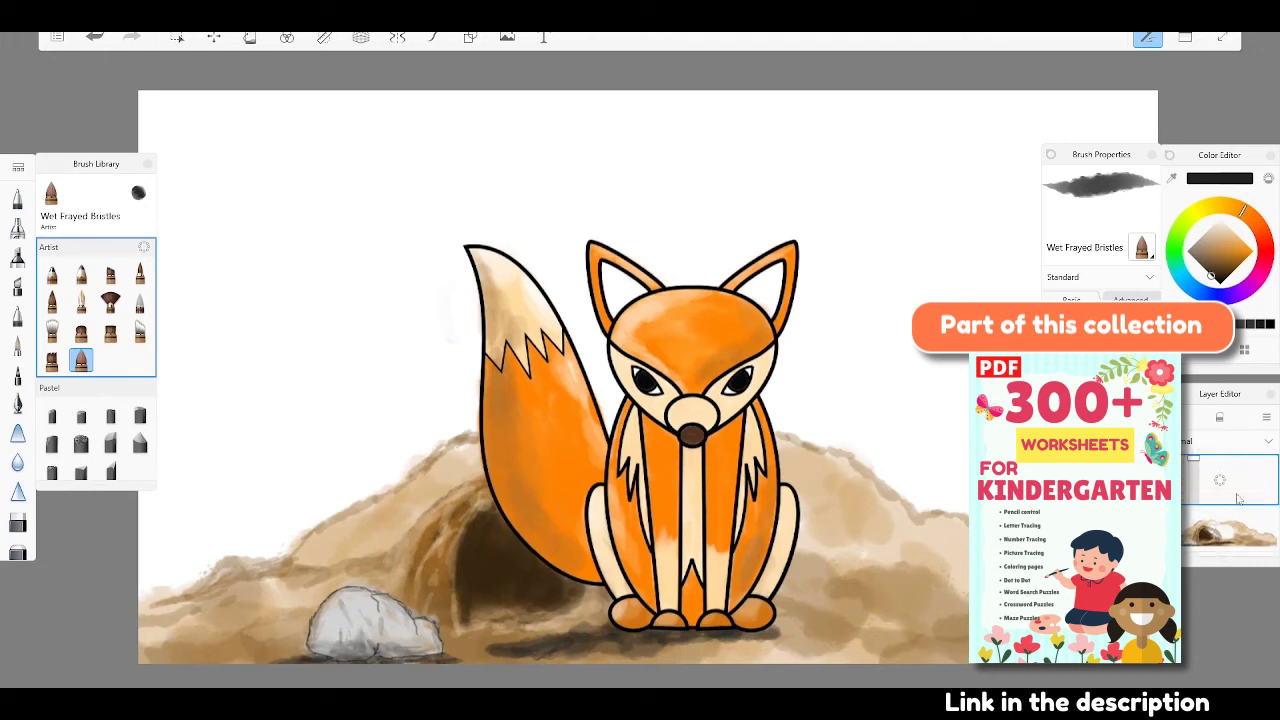
# Step: Paint the sky pale yellow on a separate layer beneath the mound
pyautogui.click(1246, 226)
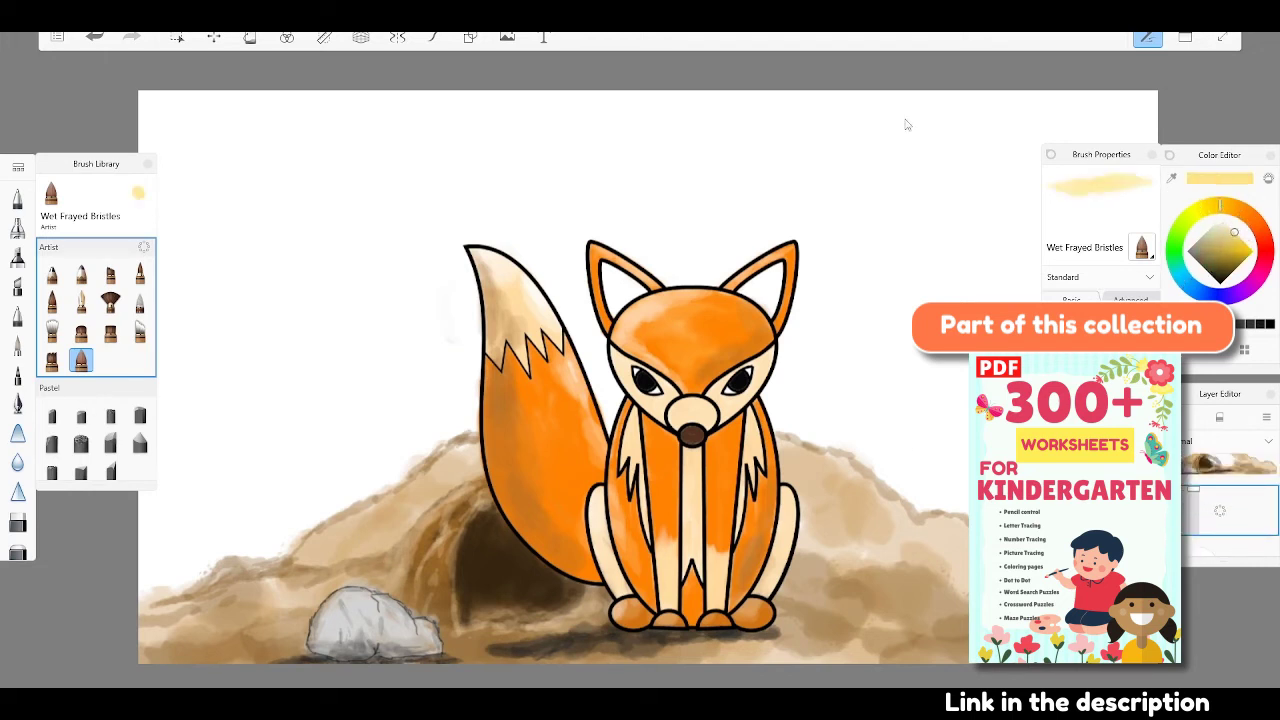
pyautogui.moveTo(160, 110)
pyautogui.mouseDown()
pyautogui.moveTo(450, 200)
pyautogui.moveTo(180, 330)
pyautogui.moveTo(960, 480)
pyautogui.mouseUp()
pyautogui.moveTo(150, 450); pyautogui.dragTo(390, 590)
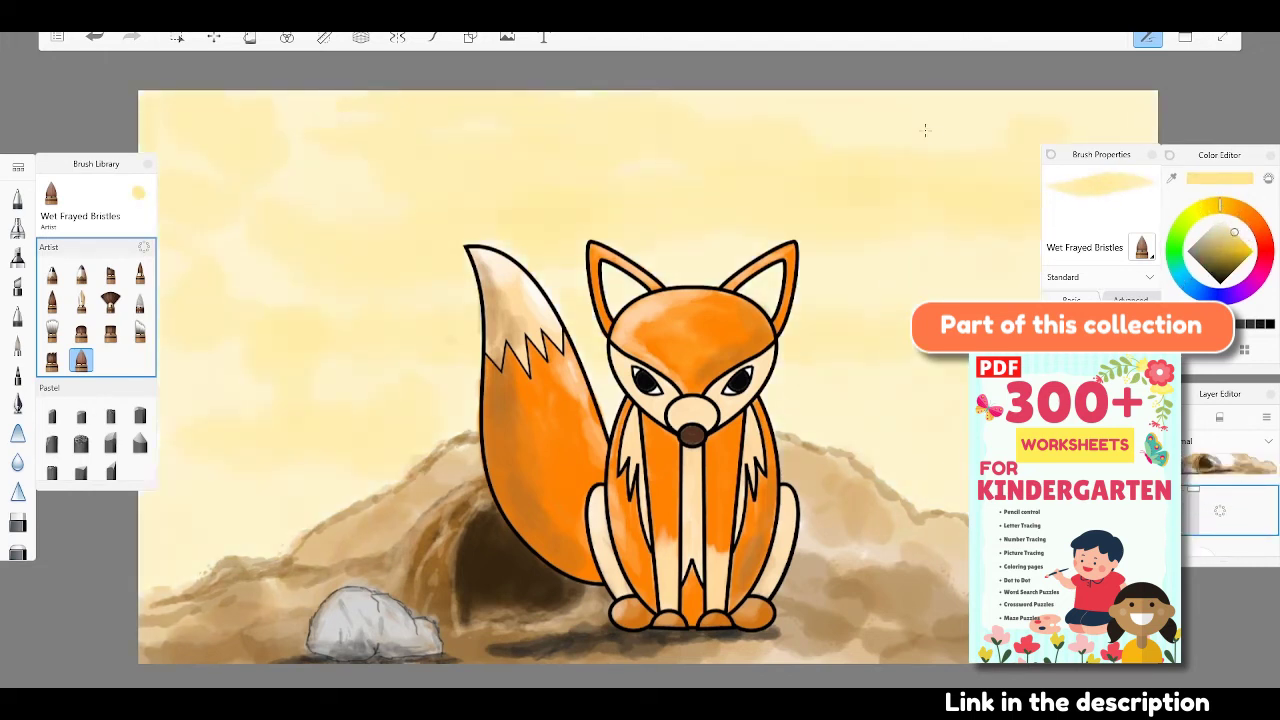
# Step: Brush soft peach-orange cloud bands across the yellow sky
pyautogui.click(1250, 216)
pyautogui.moveTo(190, 200)
pyautogui.mouseDown()
pyautogui.moveTo(1030, 200)
pyautogui.moveTo(440, 310)
pyautogui.moveTo(930, 360)
pyautogui.mouseUp()
pyautogui.moveTo(470, 370); pyautogui.dragTo(170, 400)
pyautogui.keyDown('alt'); pyautogui.click(829, 402); pyautogui.keyUp('alt')
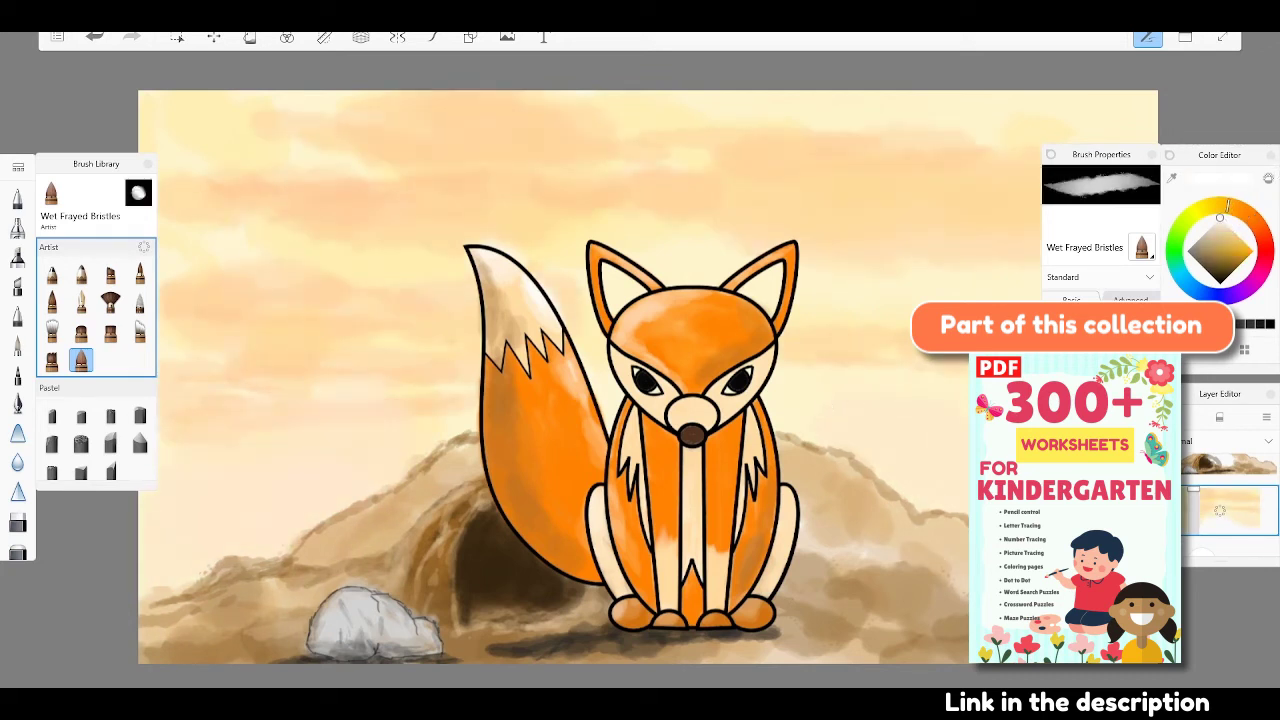
# Step: On the mound's layer, add white Pencil highlights along the ridge and the rock and soften them with the Blending brush
pyautogui.click(1228, 482)
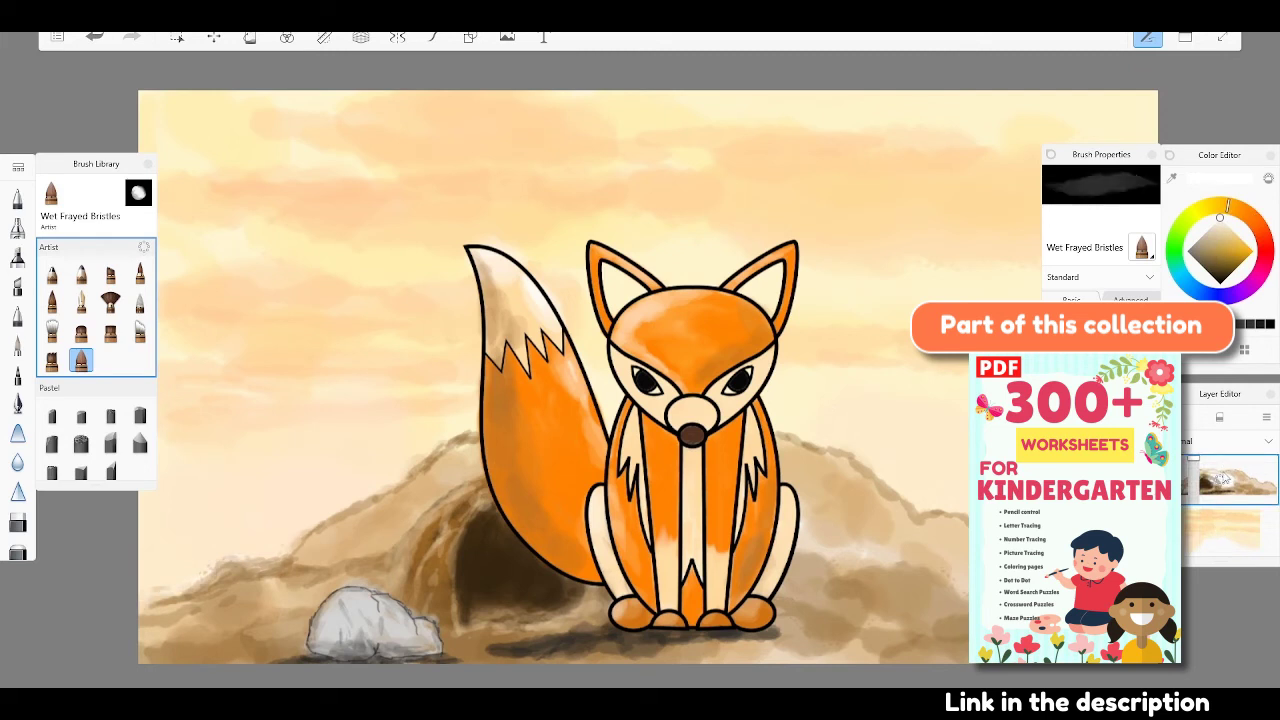
pyautogui.click(139, 272)
pyautogui.click(17, 315)
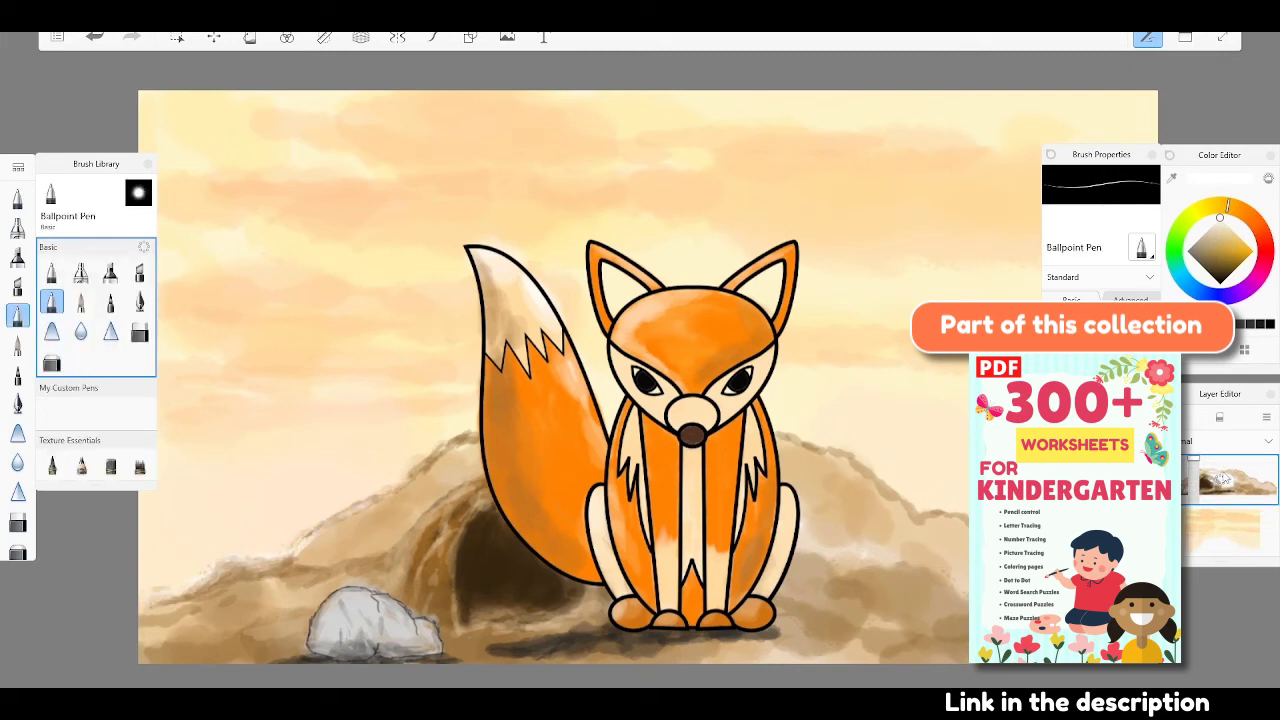
pyautogui.click(51, 272)
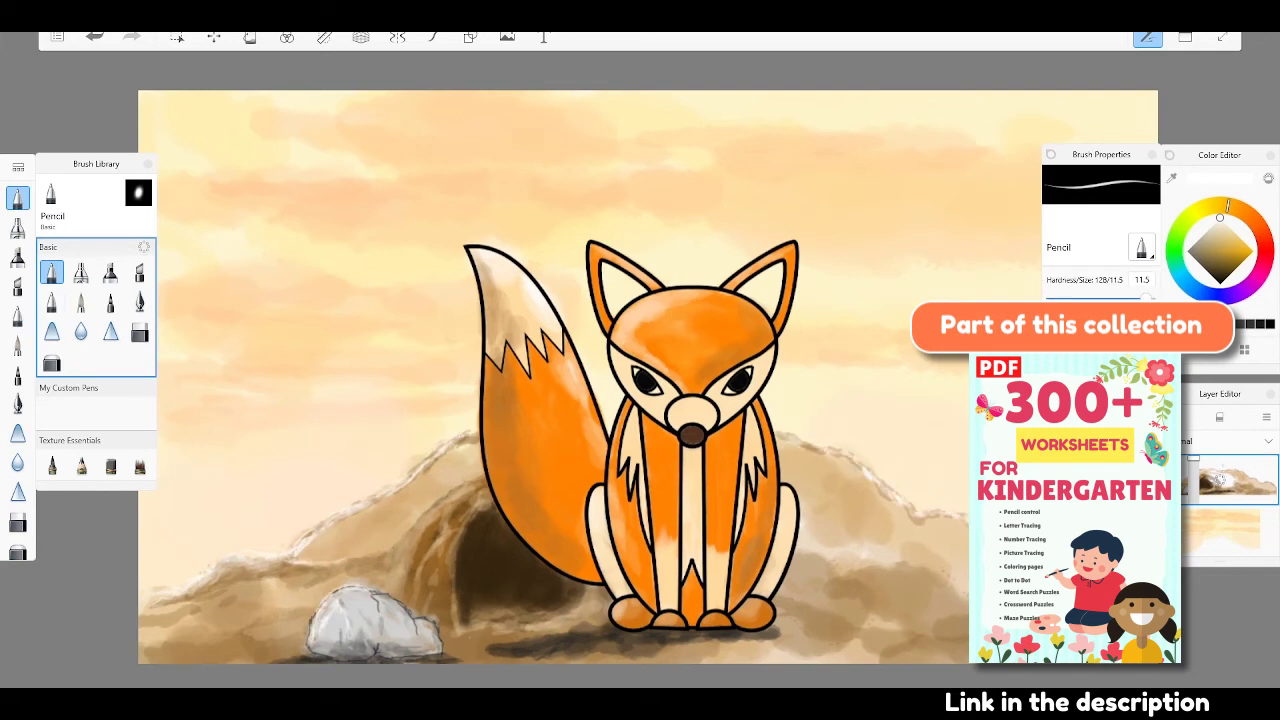
pyautogui.click(139, 339)
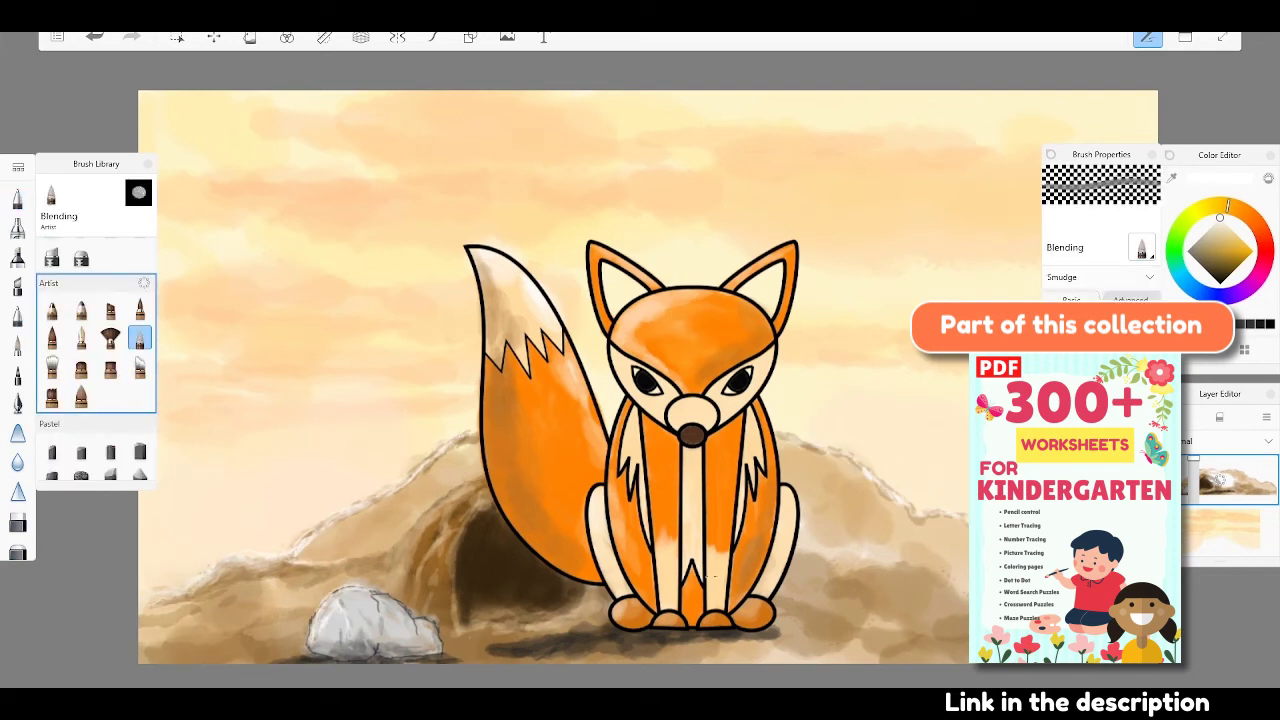
# Step: Outline the mound's upper edge with the Digital Brush in dark ochre and the Dream Brush in black
pyautogui.scroll(3, 96, 350)
pyautogui.click(51, 361)
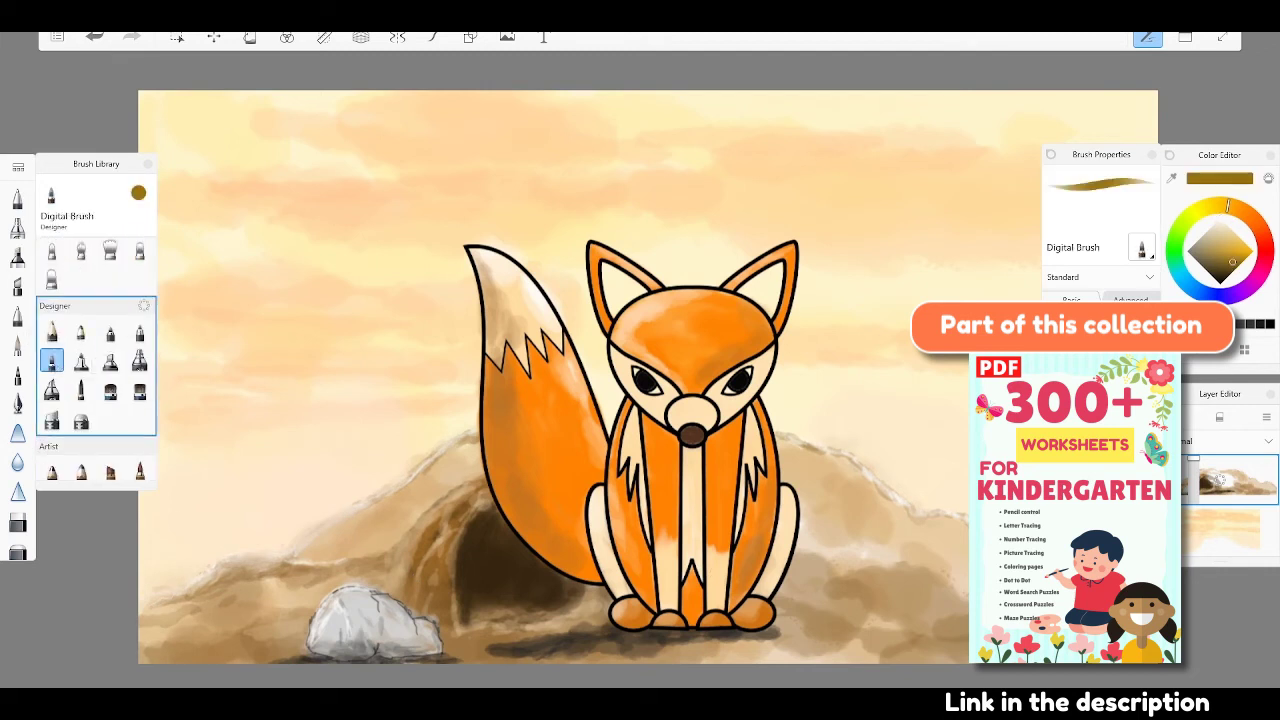
pyautogui.click(81, 390)
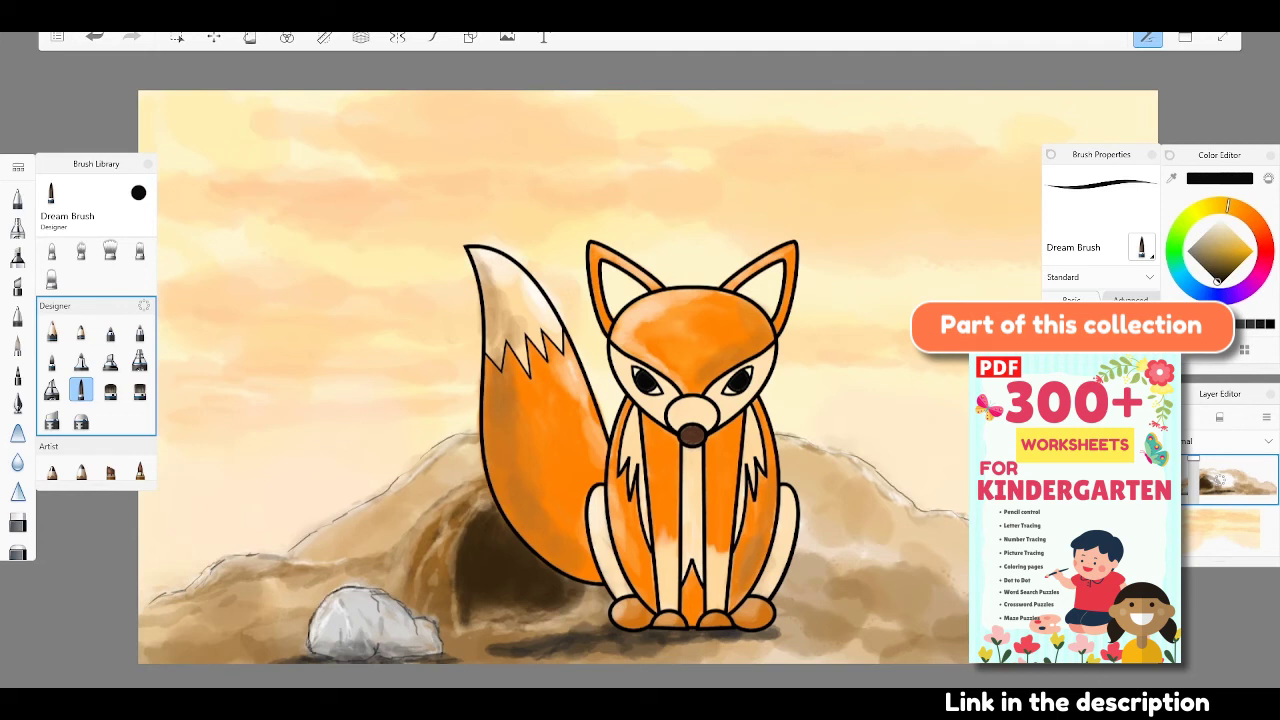
# Step: On the sky layer, paint a band of dark green bushes behind the mound's ridge with the Wet Frayed Bristles brush
pyautogui.click(1220, 530)
pyautogui.click(1180, 232)
pyautogui.moveTo(1205, 242); pyautogui.dragTo(1225, 258)
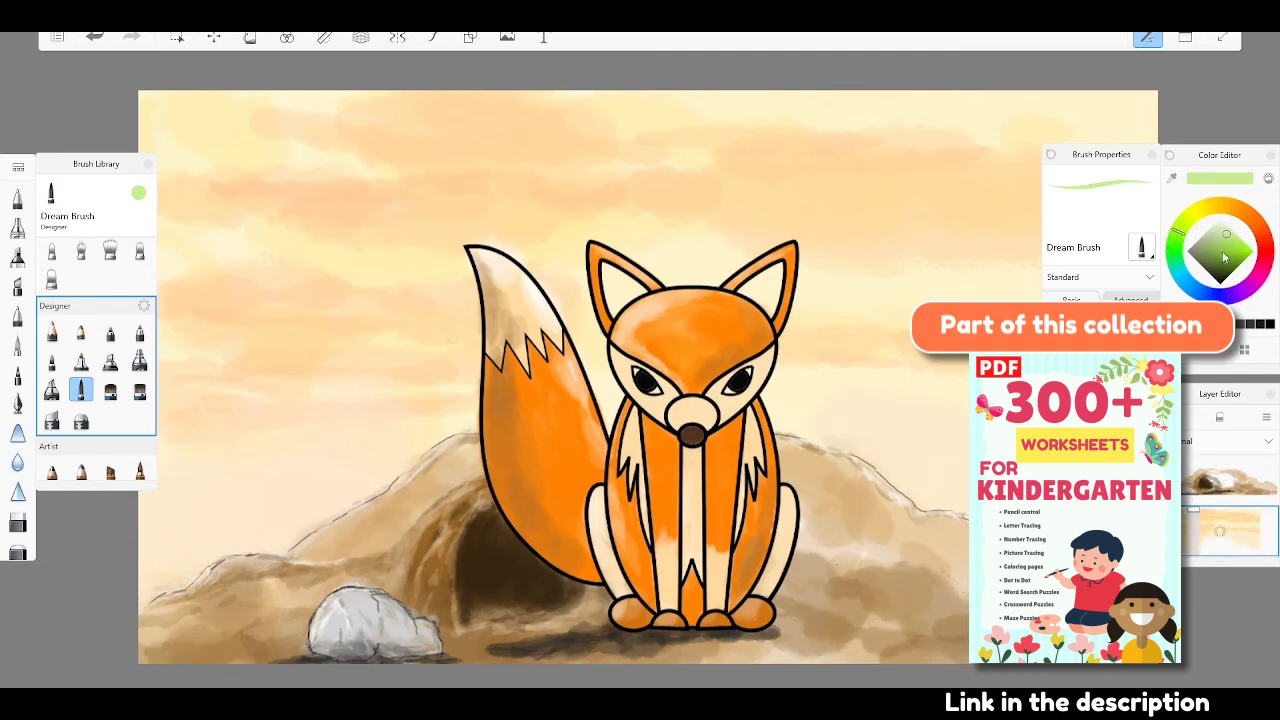
pyautogui.scroll(-3, 96, 350)
pyautogui.click(81, 361)
pyautogui.moveTo(150, 590); pyautogui.dragTo(440, 430)
pyautogui.moveTo(145, 600)
pyautogui.mouseDown()
pyautogui.moveTo(225, 540)
pyautogui.moveTo(475, 415)
pyautogui.mouseUp()
pyautogui.moveTo(770, 390)
pyautogui.mouseDown()
pyautogui.moveTo(830, 455)
pyautogui.moveTo(965, 530)
pyautogui.mouseUp()
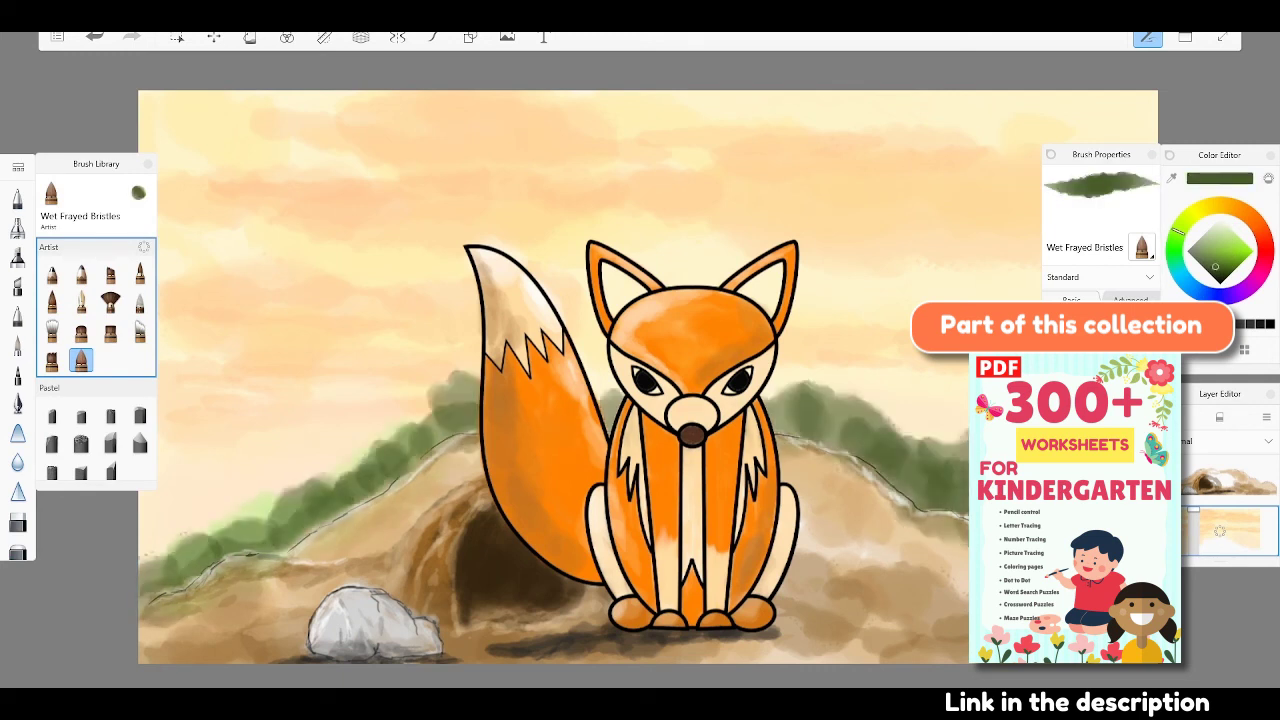
# Step: Brush bright green foliage over the dark bushes along both sides of the ridge
pyautogui.click(1232, 252)
pyautogui.moveTo(145, 585); pyautogui.dragTo(290, 530)
pyautogui.moveTo(300, 520); pyautogui.dragTo(430, 410)
pyautogui.moveTo(790, 395); pyautogui.dragTo(965, 510)
# Step: Dab yellow-green patches and pale cream highlights onto the bushes behind the ridge
pyautogui.click(1204, 207)
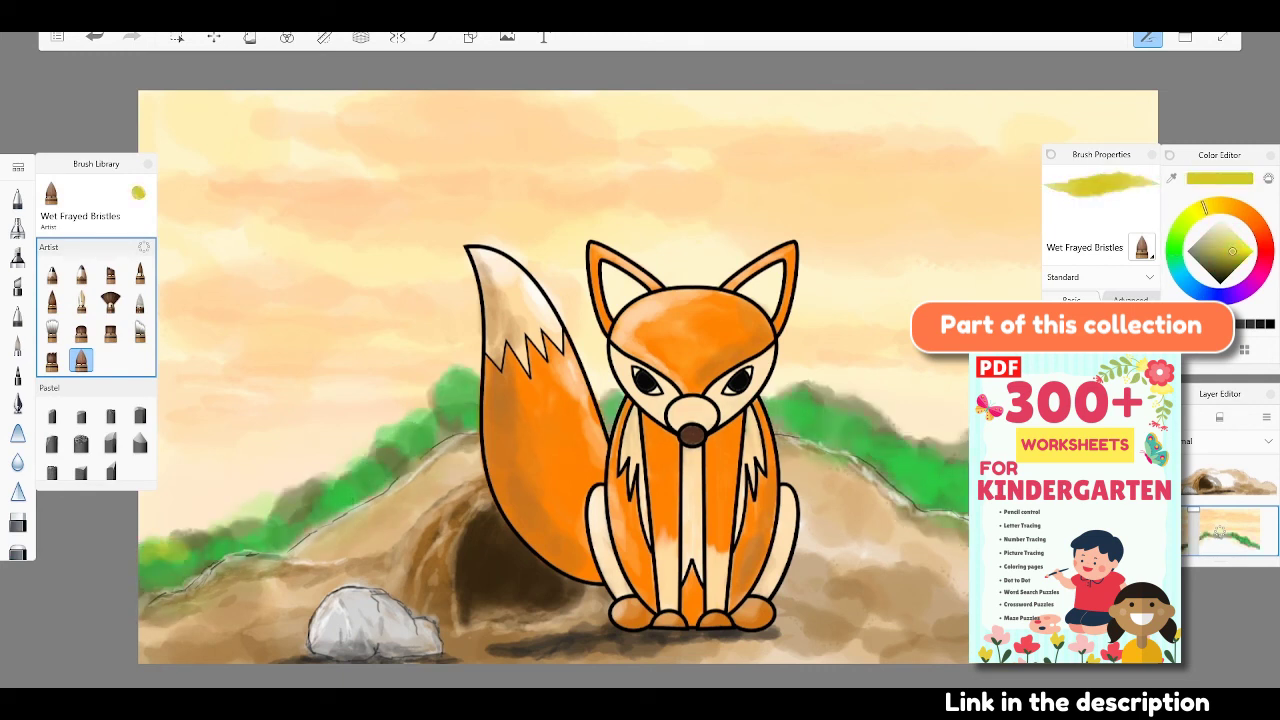
pyautogui.moveTo(190, 555); pyautogui.dragTo(470, 370)
pyautogui.moveTo(770, 390); pyautogui.dragTo(920, 470)
pyautogui.click(1222, 220)
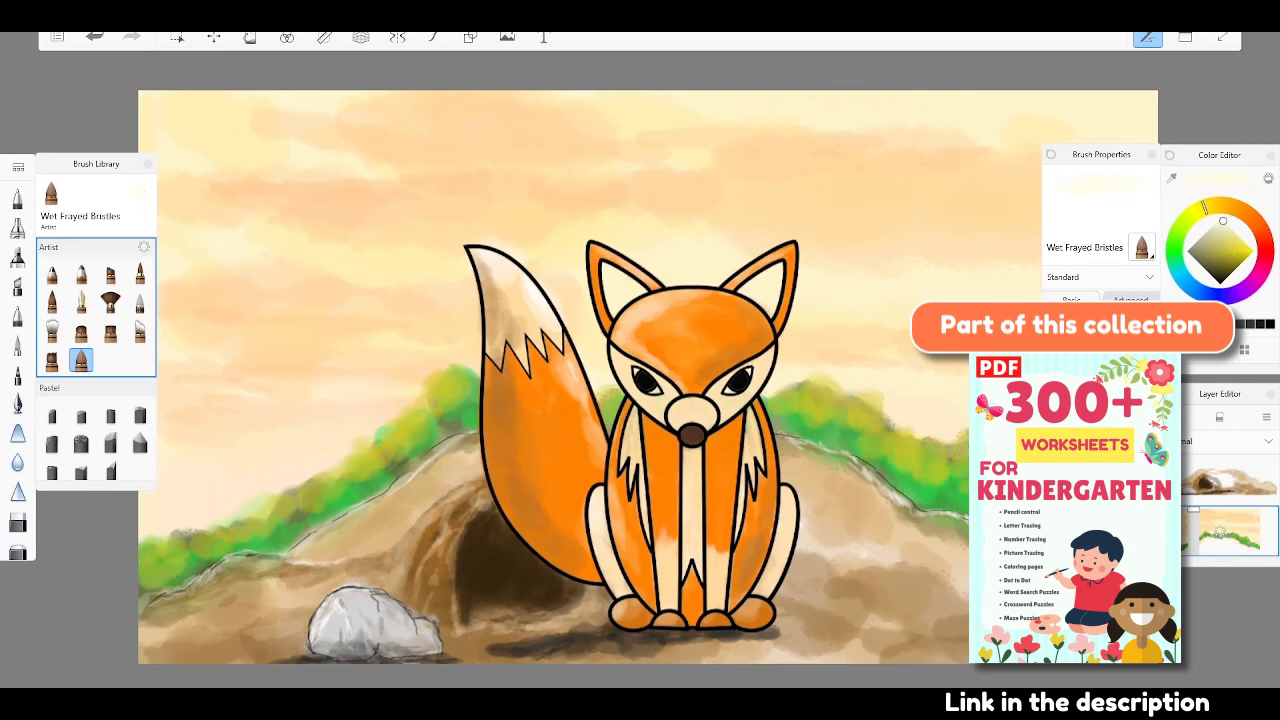
pyautogui.moveTo(175, 542)
pyautogui.mouseDown()
pyautogui.moveTo(300, 490)
pyautogui.moveTo(470, 370)
pyautogui.mouseUp()
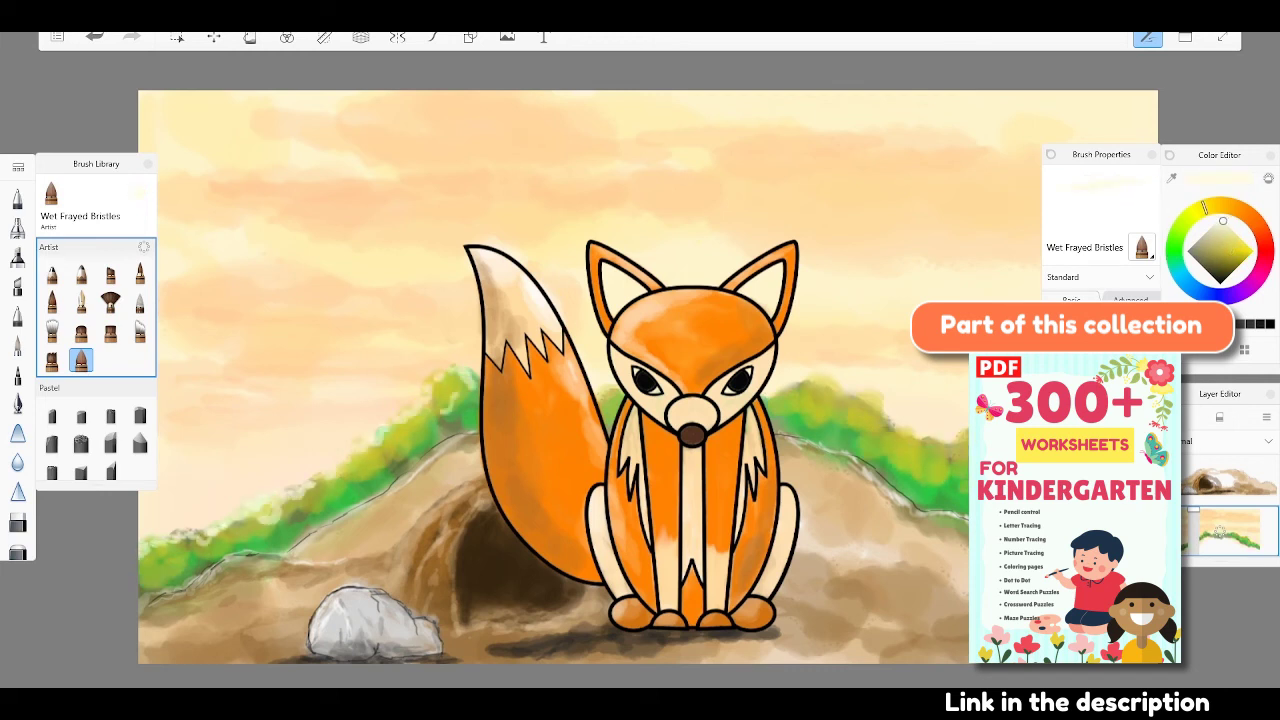
pyautogui.moveTo(818, 390); pyautogui.dragTo(965, 450)
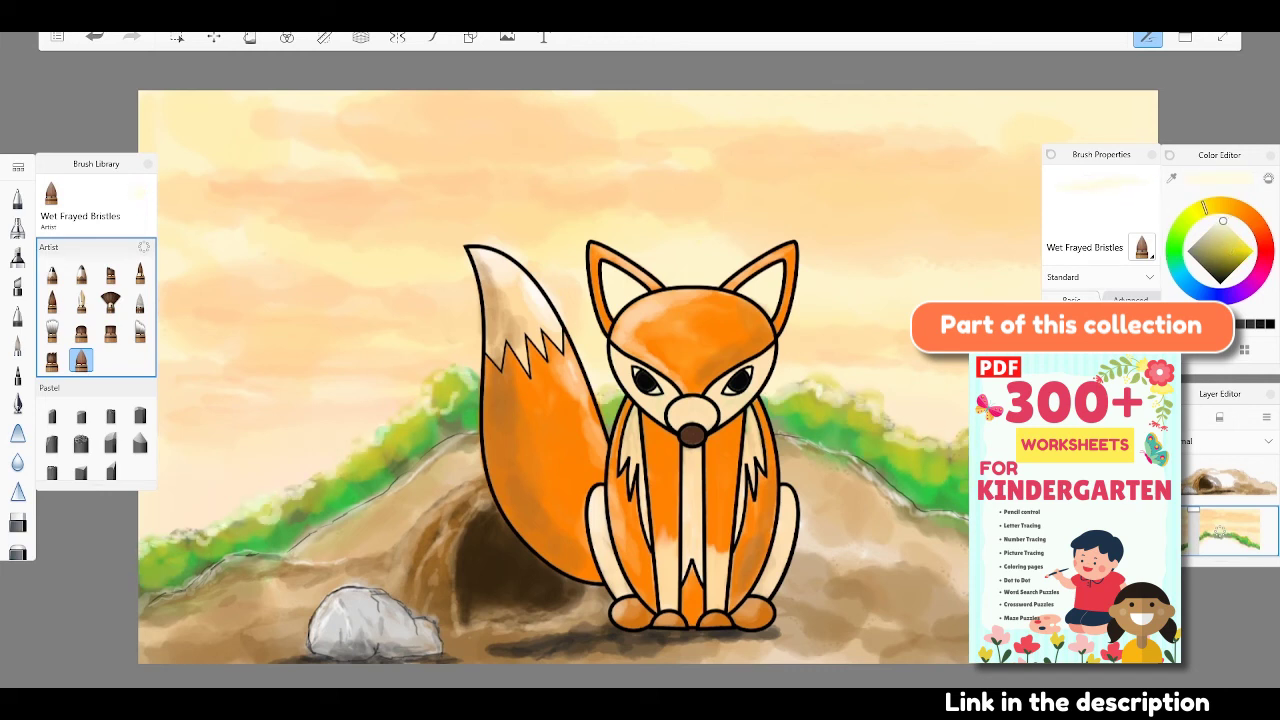
pyautogui.click(17, 228)
pyautogui.click(110, 272)
pyautogui.click(1204, 208)
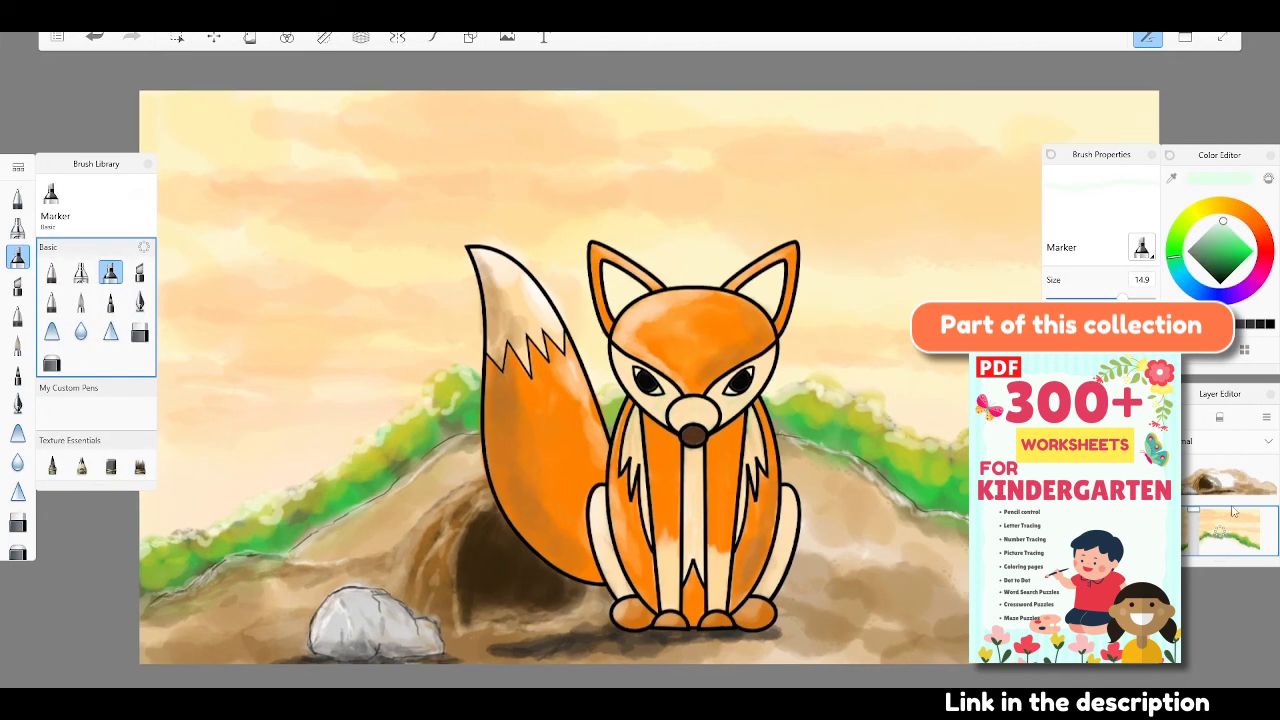
pyautogui.click(110, 301)
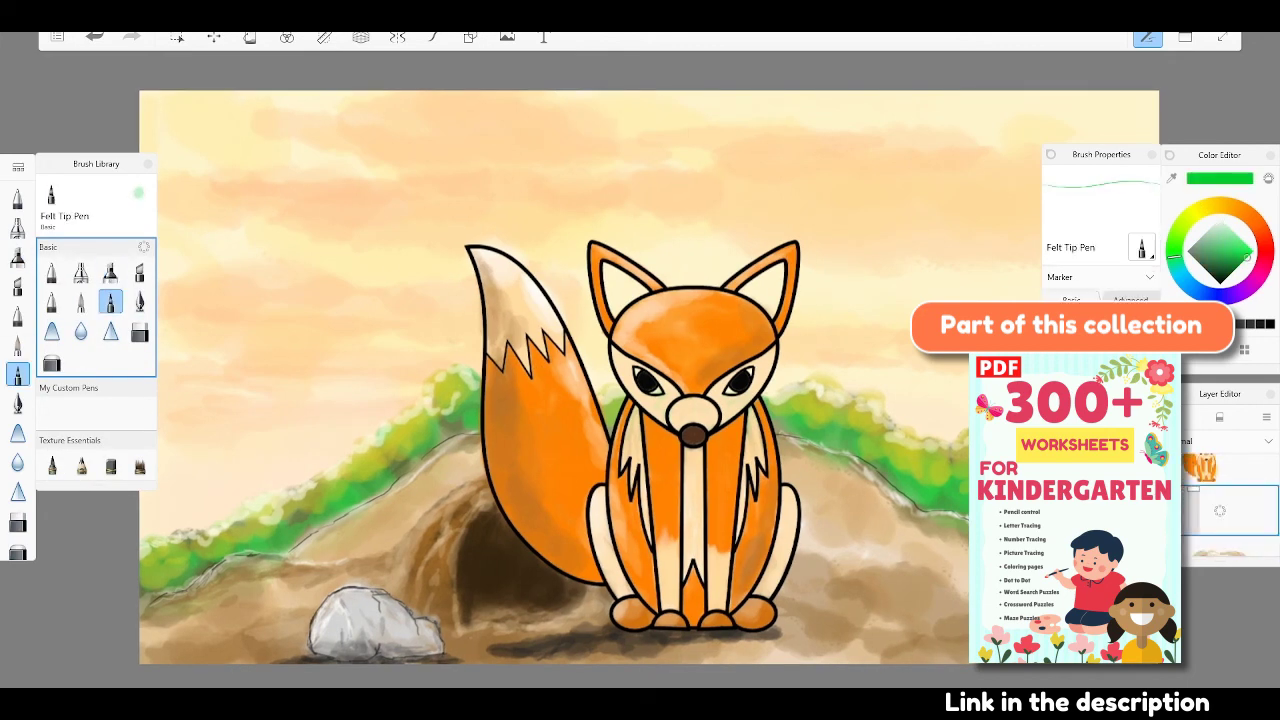
pyautogui.hotkey('ctrl', 'z')
pyautogui.click(51, 272)
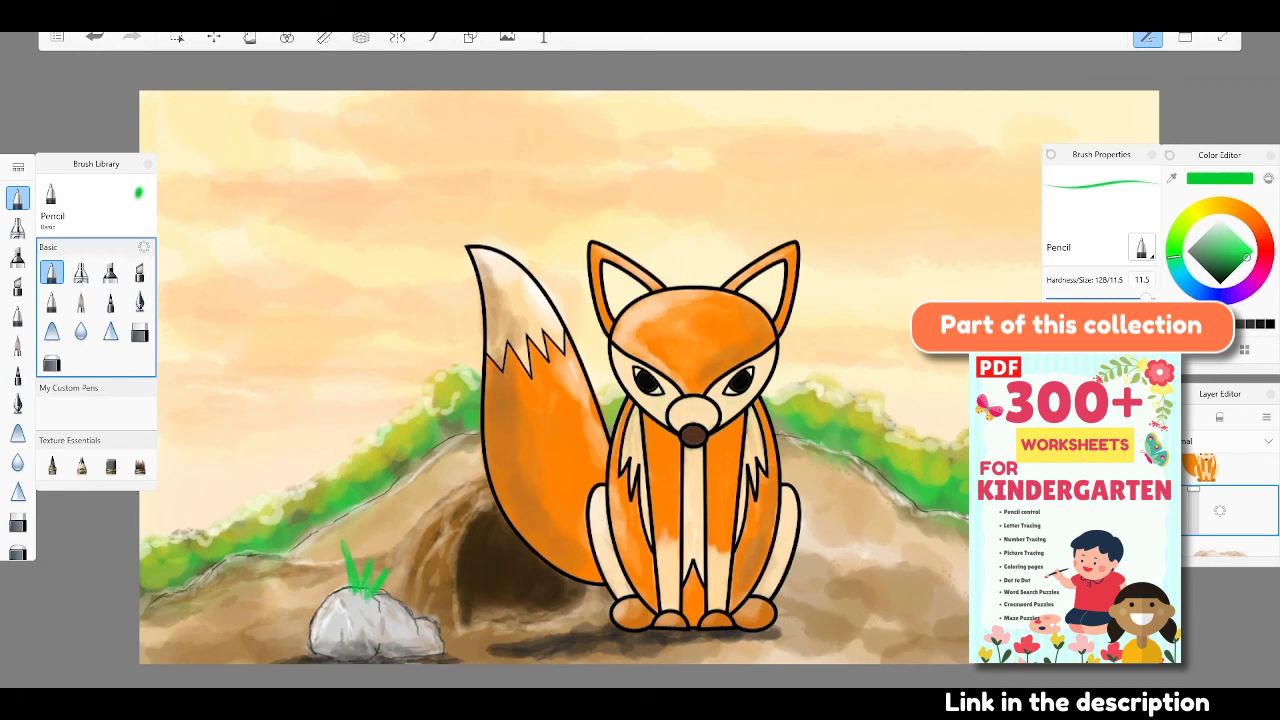
pyautogui.hotkey('ctrl', 'z')
pyautogui.click(51, 301)
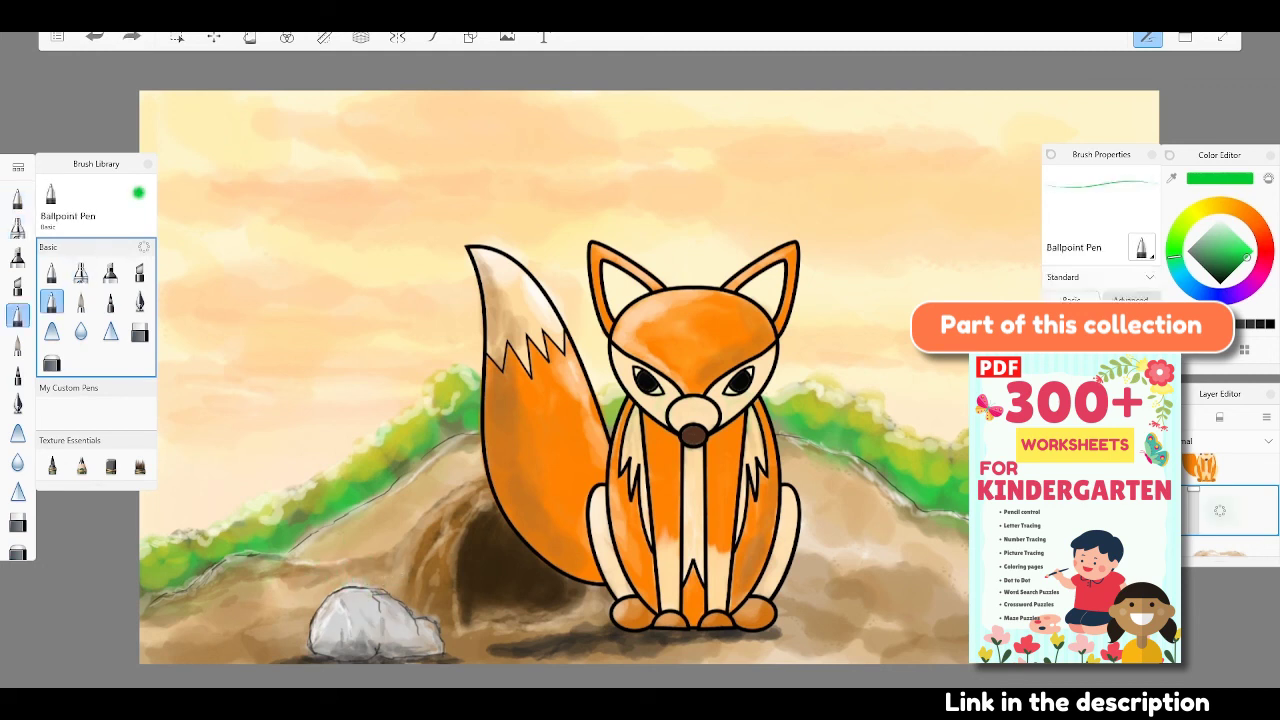
# Step: On the empty layer above the mound, paint a dark green bush around the rock with the Wet Frayed Bristles brush
pyautogui.scroll(-5, 96, 310)
pyautogui.click(81, 360)
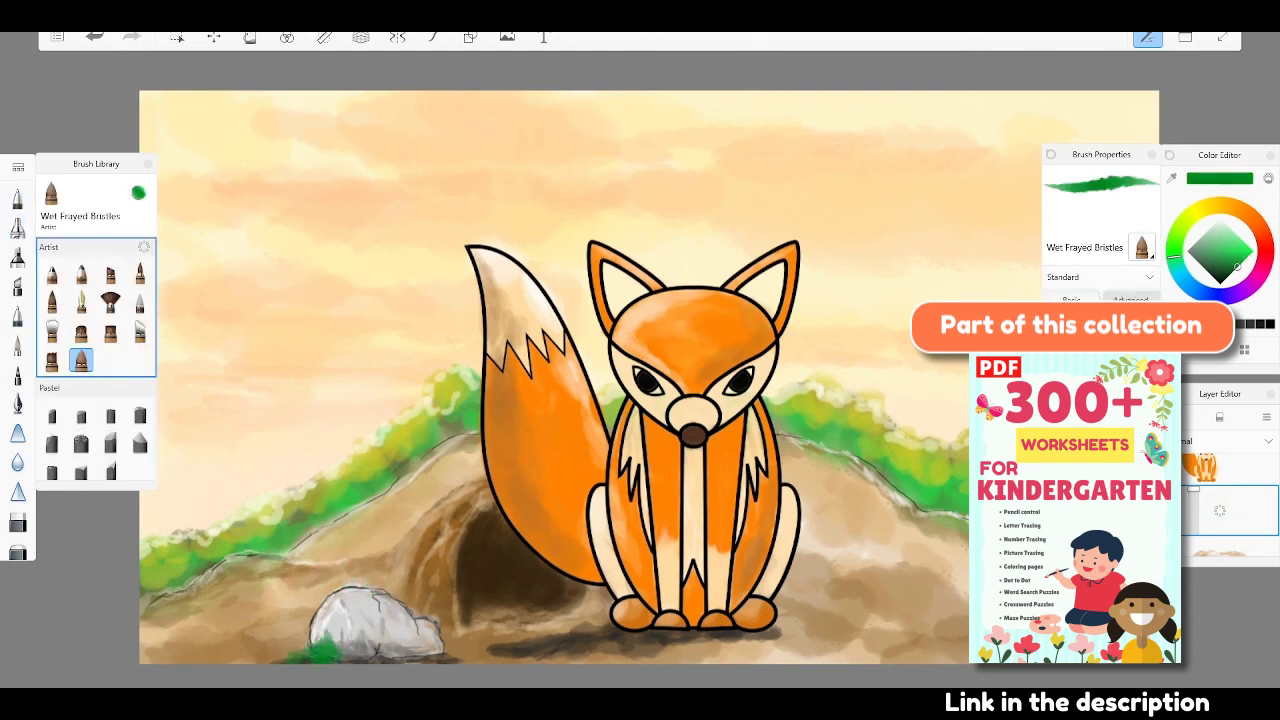
pyautogui.moveTo(330, 655); pyautogui.dragTo(362, 615)
pyautogui.moveTo(262, 650); pyautogui.dragTo(445, 655)
pyautogui.moveTo(300, 590); pyautogui.dragTo(455, 650)
pyautogui.moveTo(290, 615); pyautogui.dragTo(150, 655)
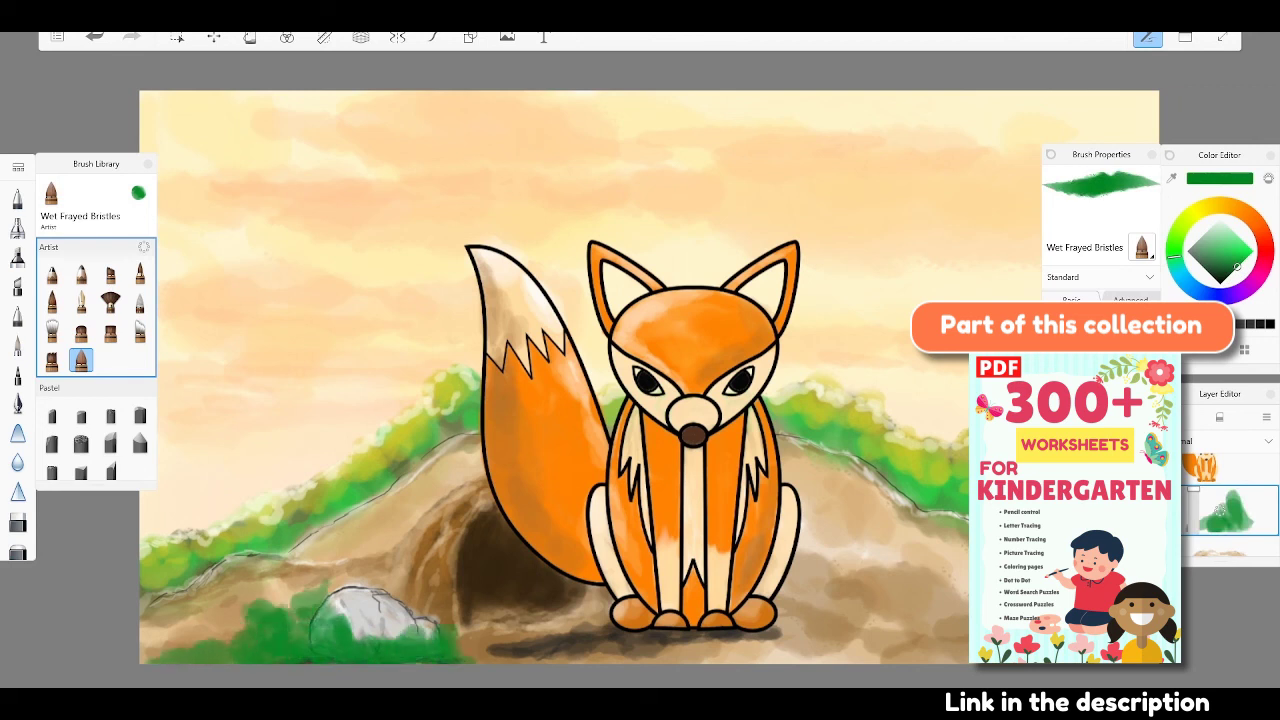
pyautogui.moveTo(300, 575)
pyautogui.mouseDown()
pyautogui.moveTo(200, 650)
pyautogui.moveTo(245, 655)
pyautogui.mouseUp()
pyautogui.moveTo(240, 610); pyautogui.dragTo(430, 650)
# Step: Add light green and bright yellow-green leaf highlights to the bush around the rock
pyautogui.click(1232, 238)
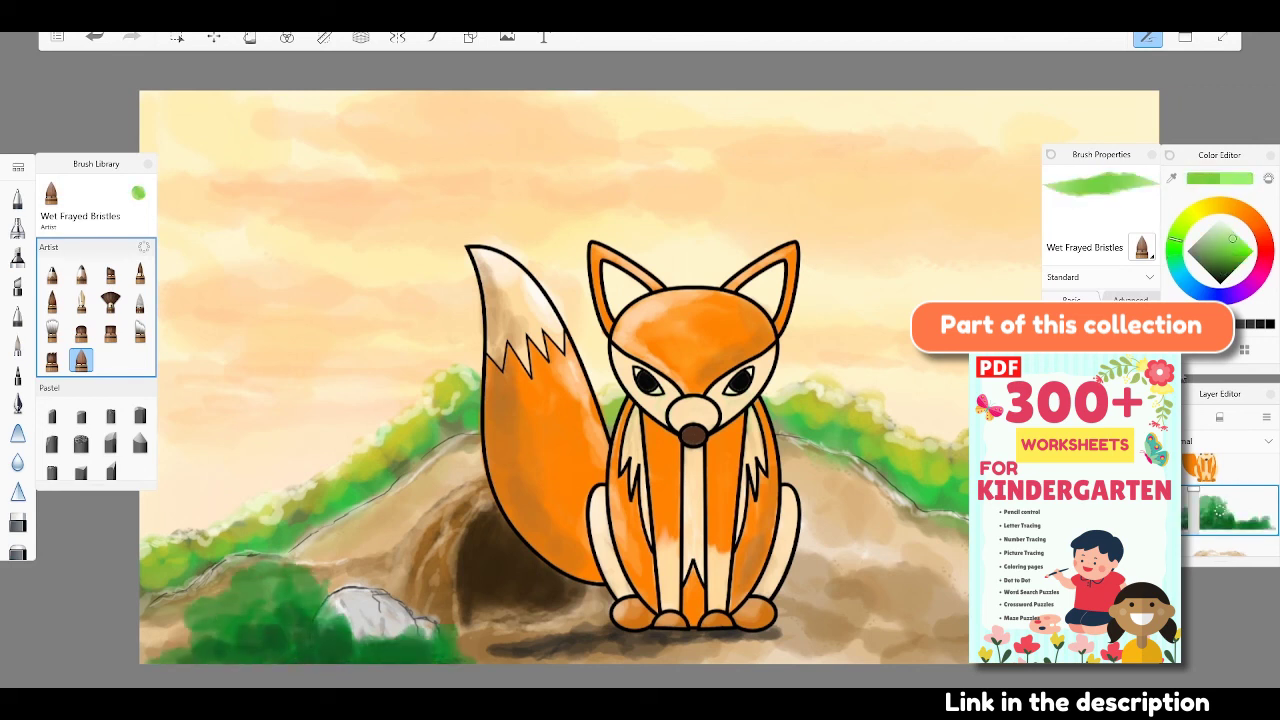
pyautogui.moveTo(175, 650)
pyautogui.mouseDown()
pyautogui.moveTo(262, 600)
pyautogui.moveTo(365, 640)
pyautogui.mouseUp()
pyautogui.moveTo(1176, 240); pyautogui.dragTo(1188, 215)
pyautogui.click(1245, 244)
pyautogui.moveTo(180, 650)
pyautogui.mouseDown()
pyautogui.moveTo(235, 585)
pyautogui.moveTo(390, 650)
pyautogui.moveTo(460, 660)
pyautogui.mouseUp()
# Step: Switch to the Blending brush for the foreground bush
pyautogui.click(139, 301)
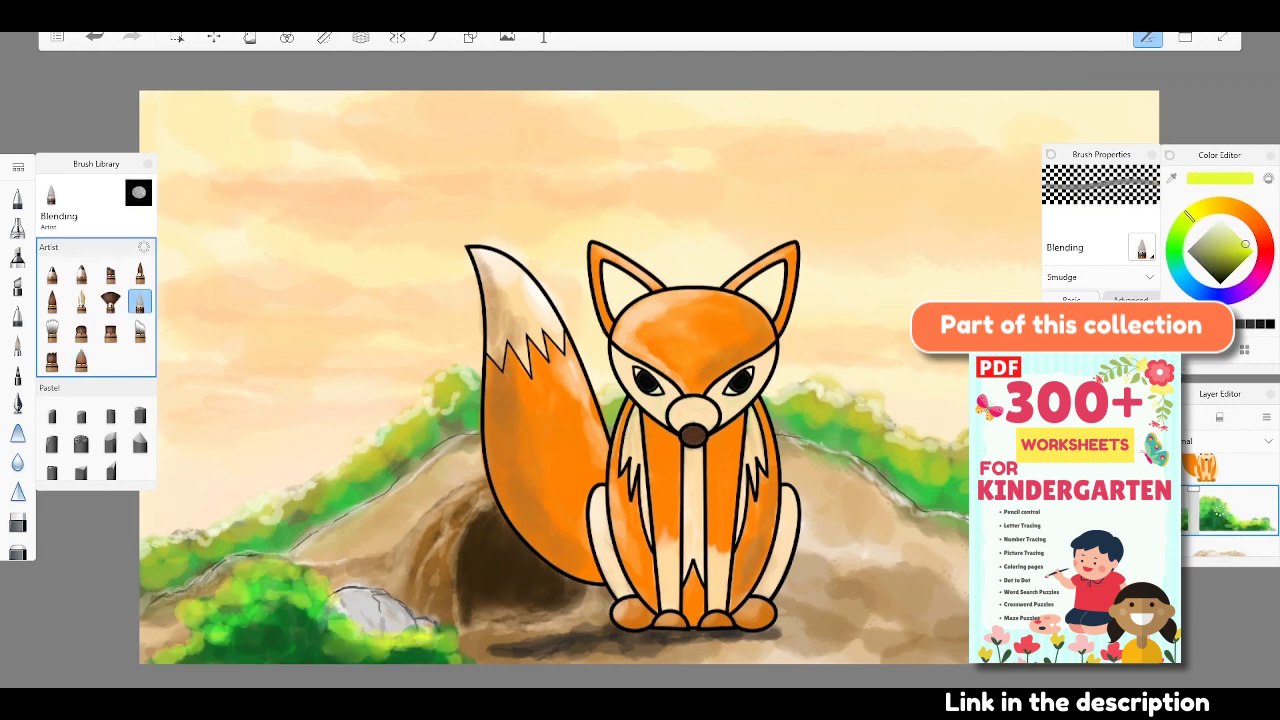